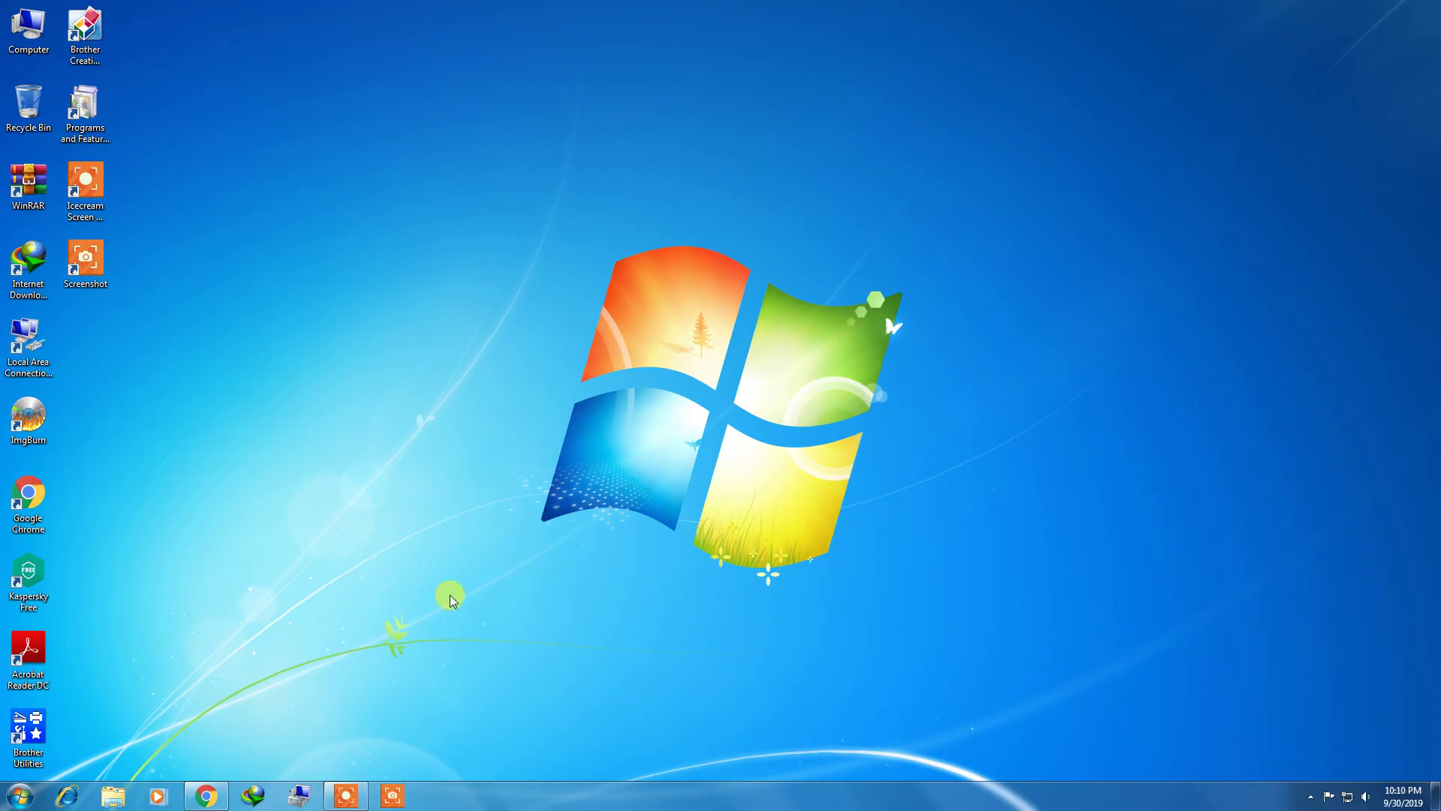
# Switch to Google Chrome and replace the old search results tab with a new blank tab.
pyautogui.click(208, 797)
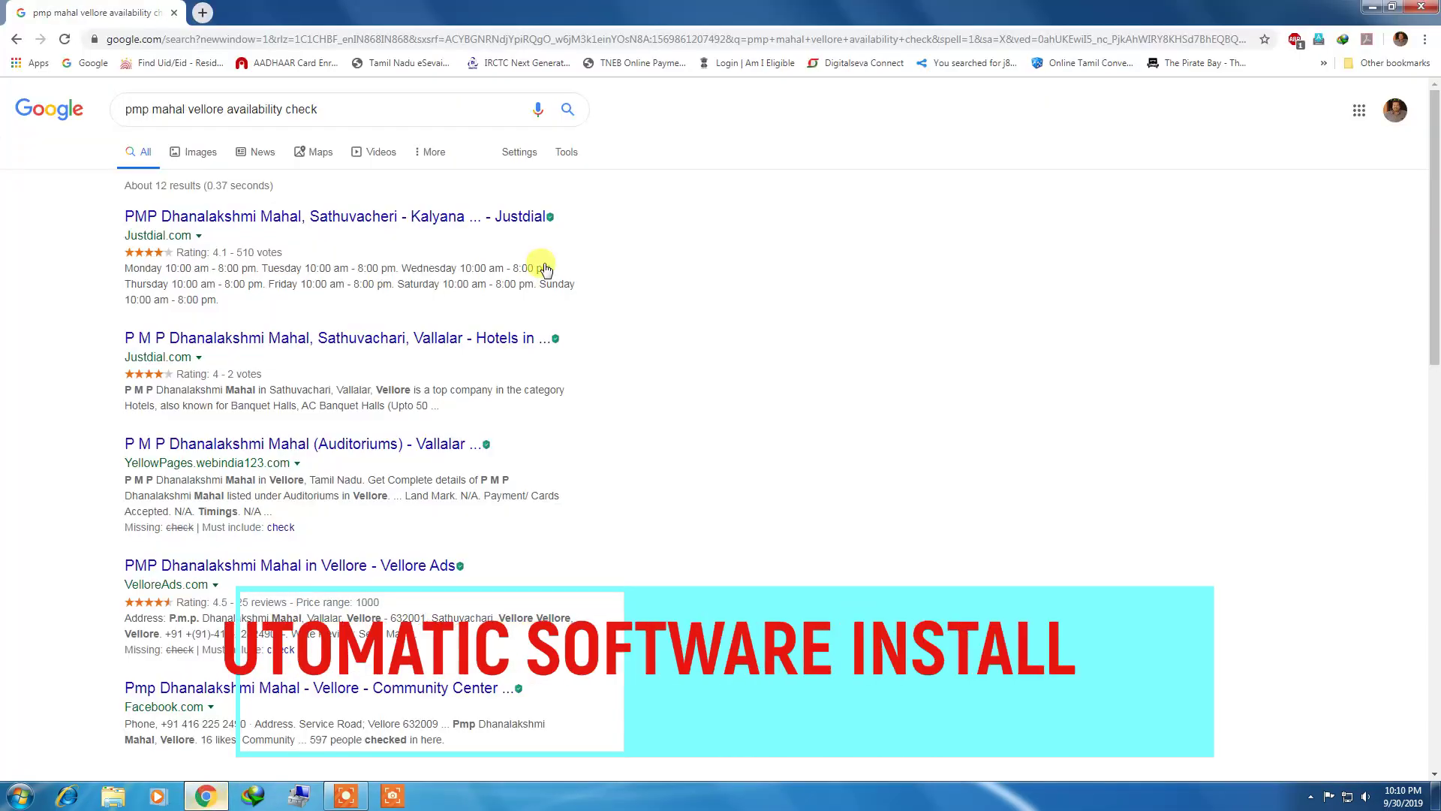
pyautogui.click(201, 13)
pyautogui.click(174, 14)
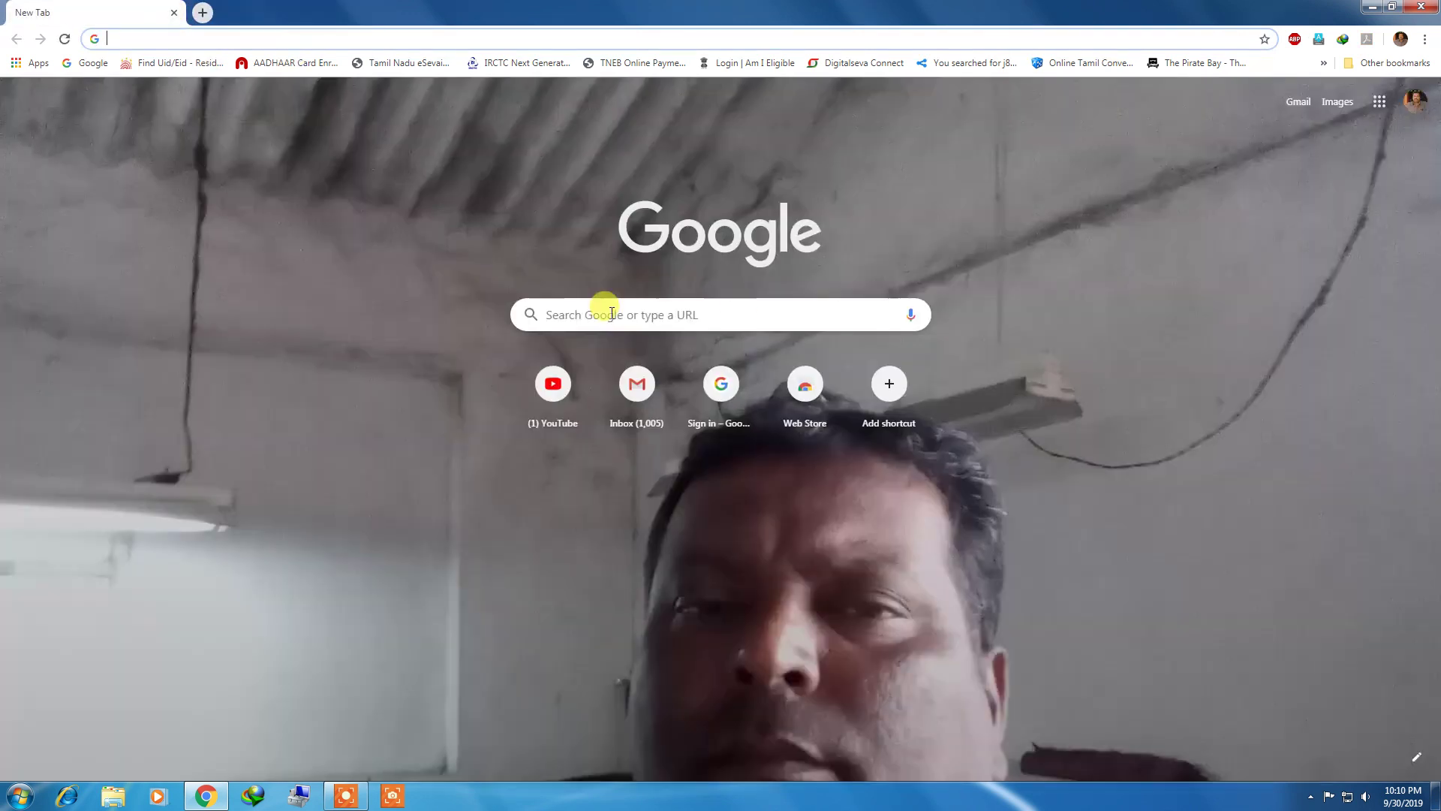
# Search Google for "ninitee" and open the Ninite website from the results.
pyautogui.click(556, 314)
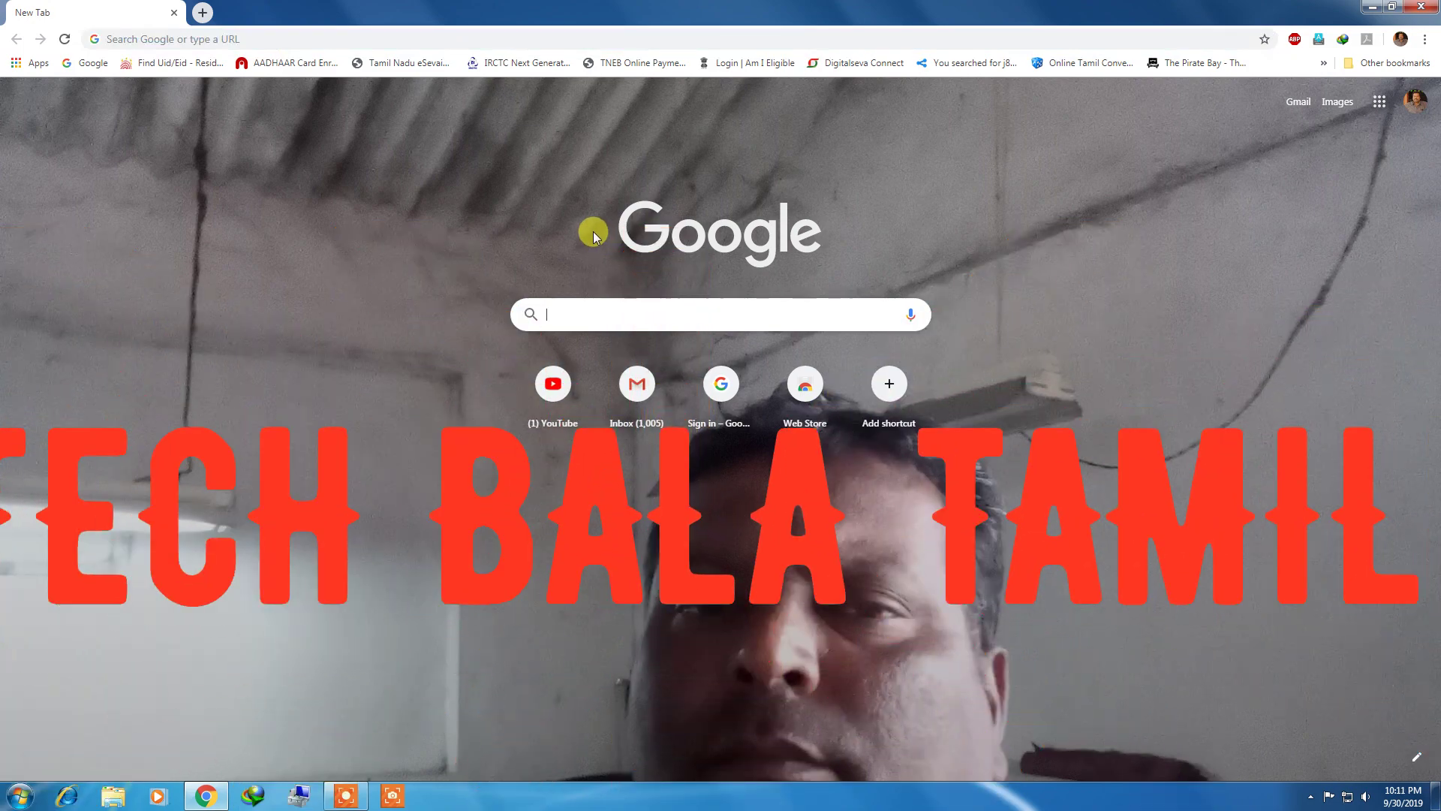
pyautogui.write('nin')
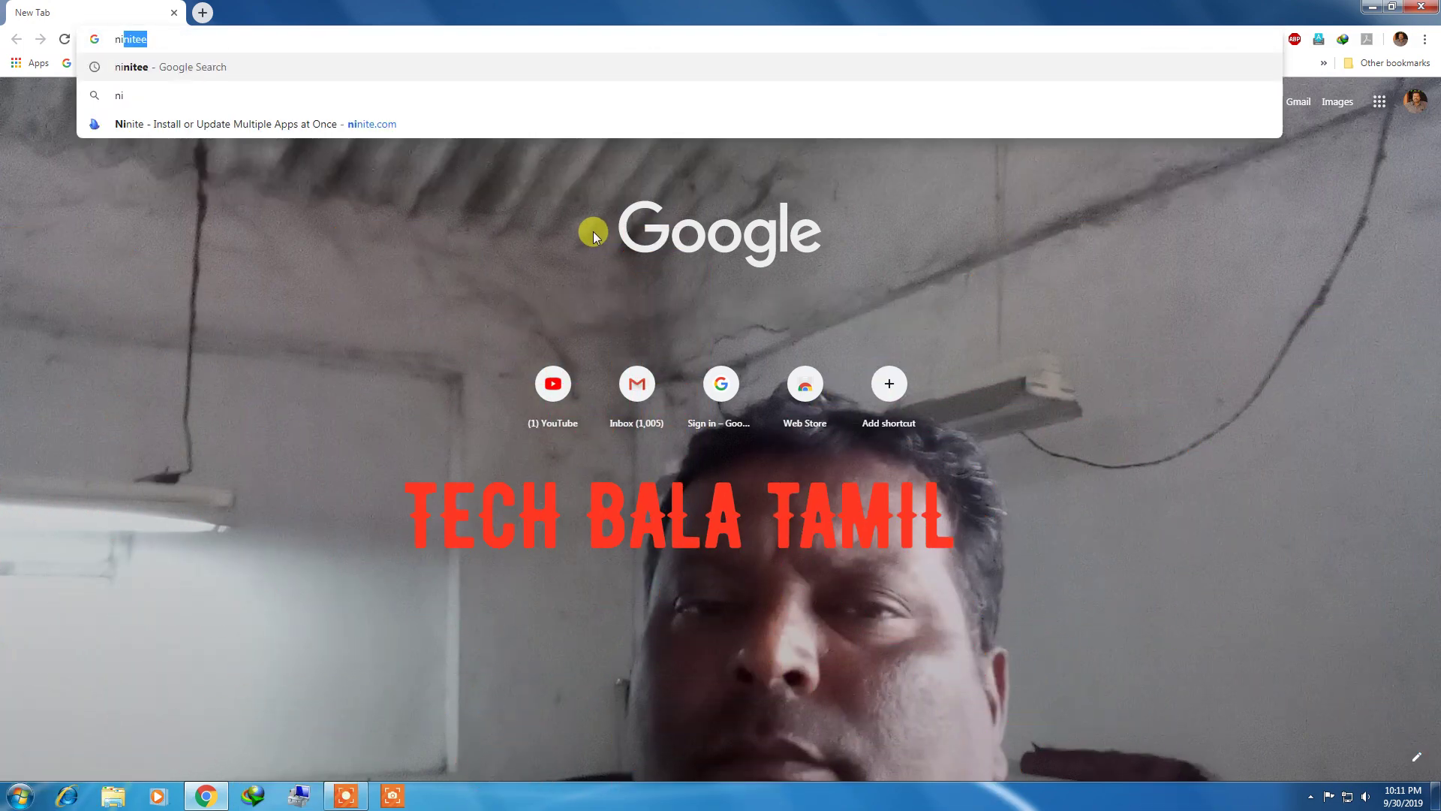
pyautogui.write('itee')
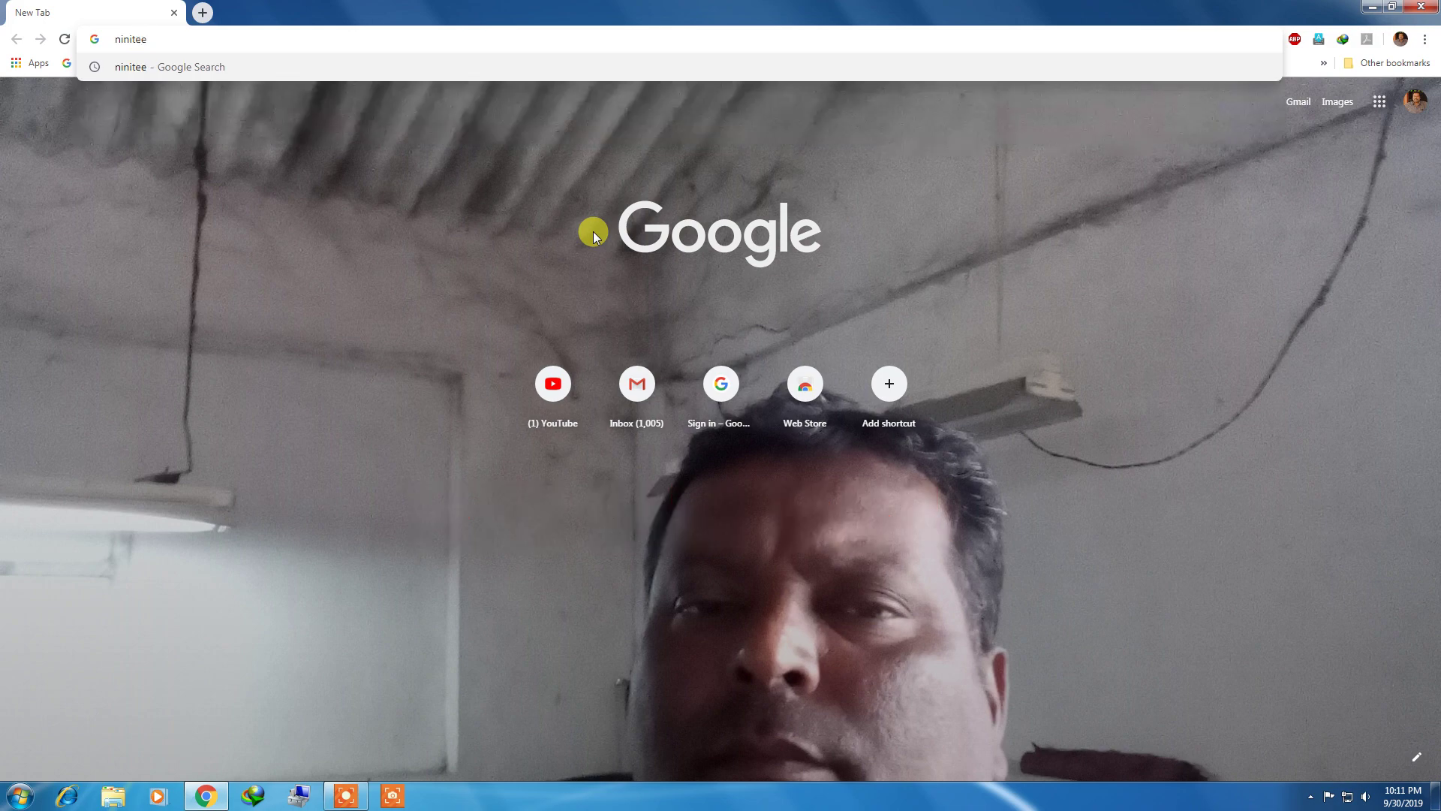
pyautogui.press('Return')
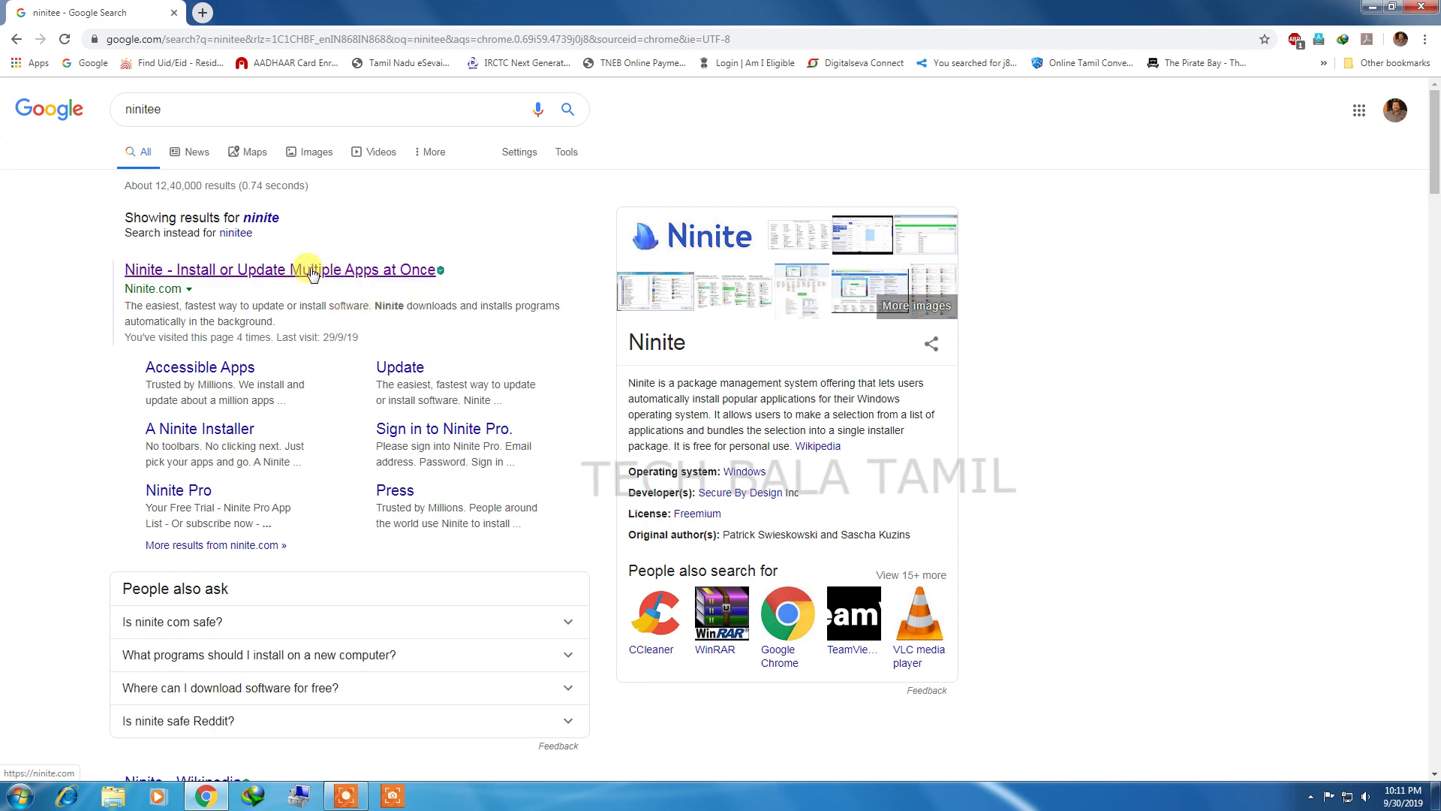
pyautogui.click(311, 270)
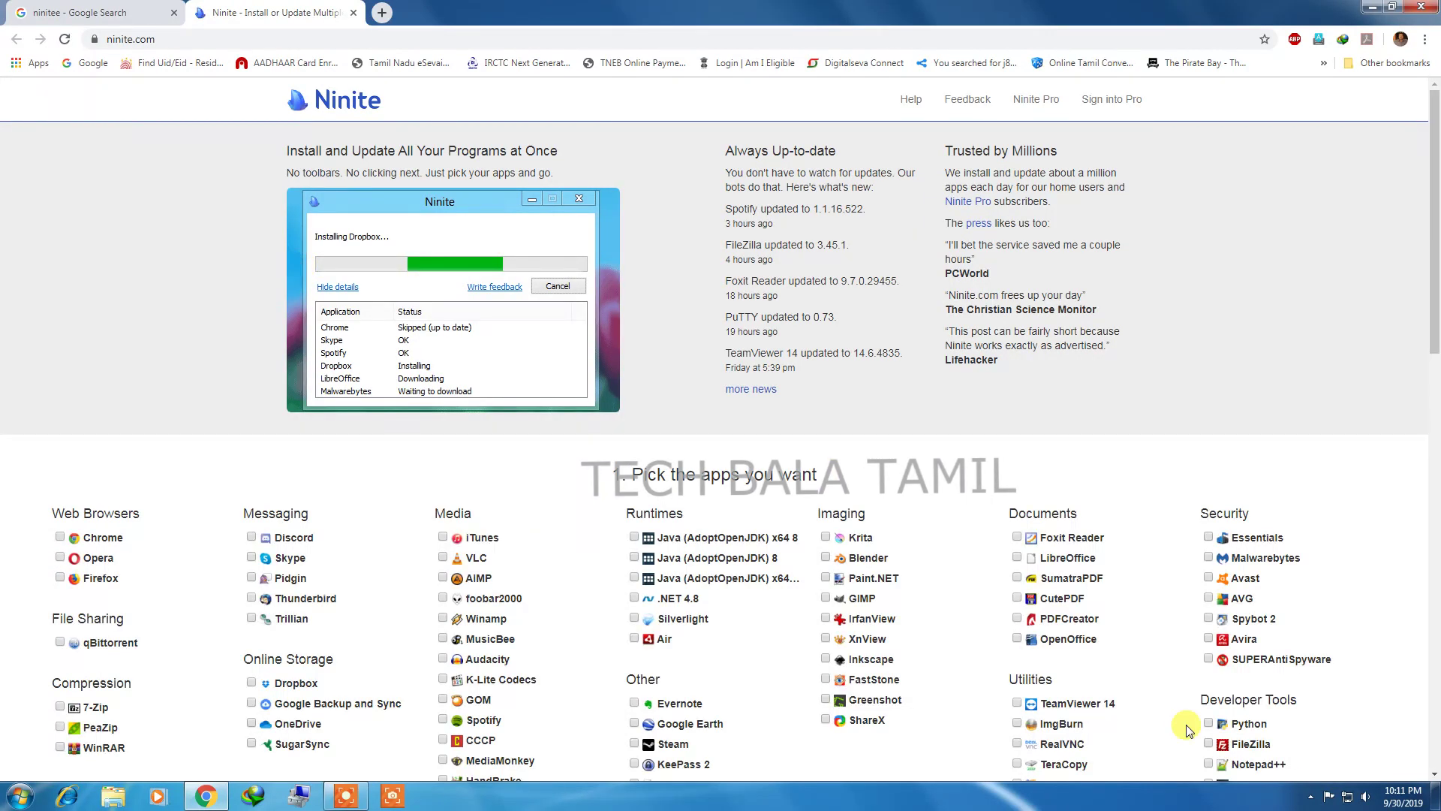
pyautogui.click(1306, 799)
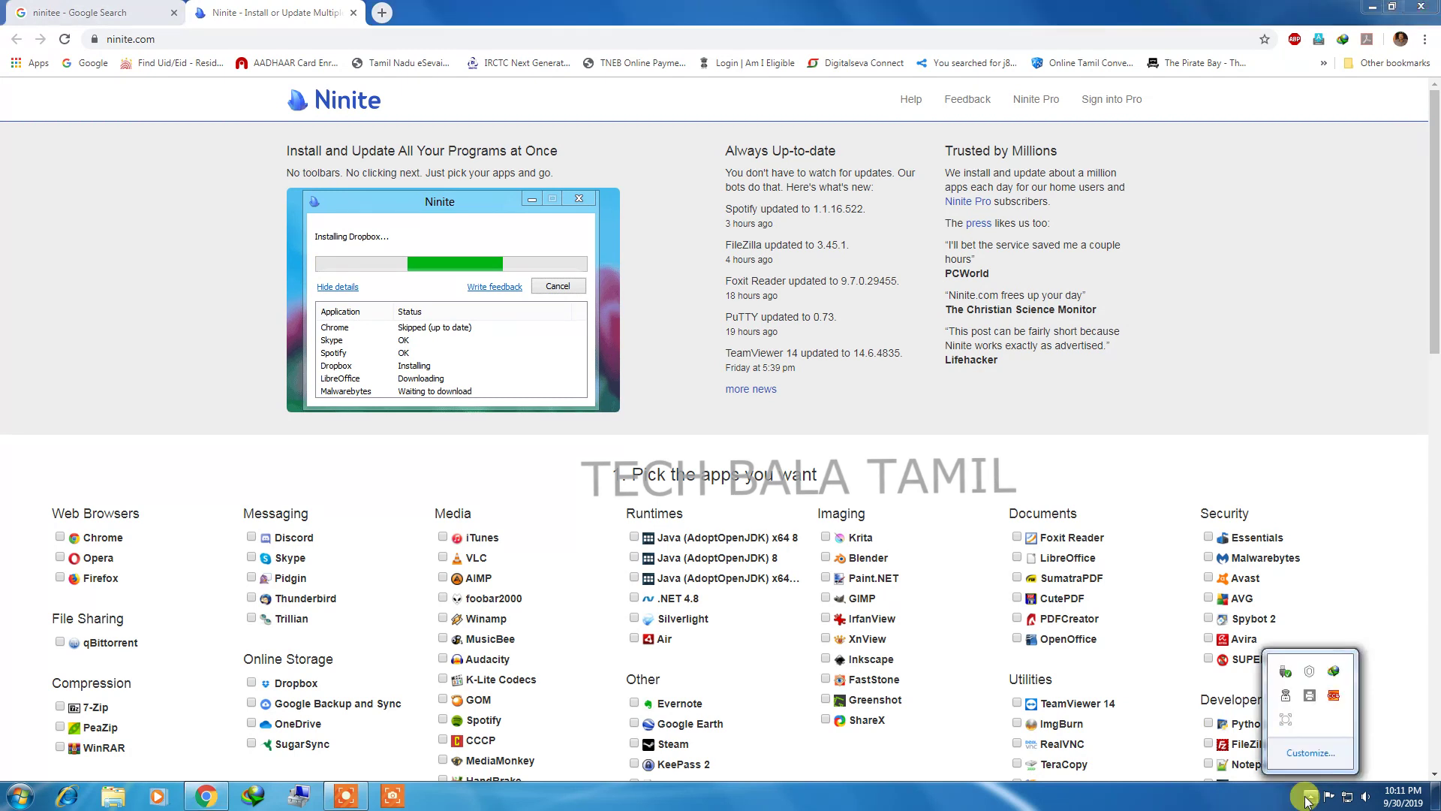
pyautogui.click(1307, 798)
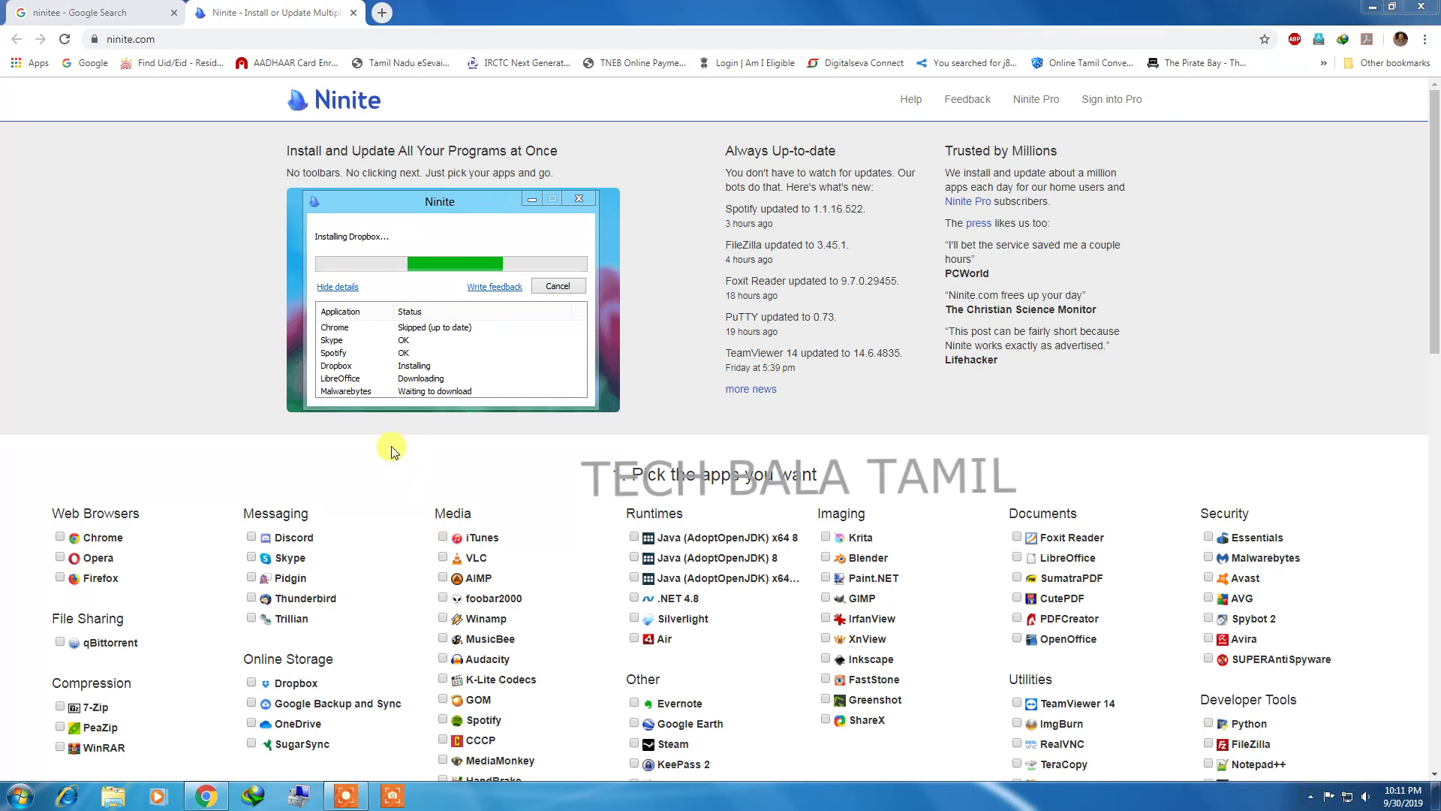
# Select the Chrome and Firefox web browsers and the 7-Zip and WinRAR compression apps for the installer.
pyautogui.click(61, 536)
pyautogui.click(61, 578)
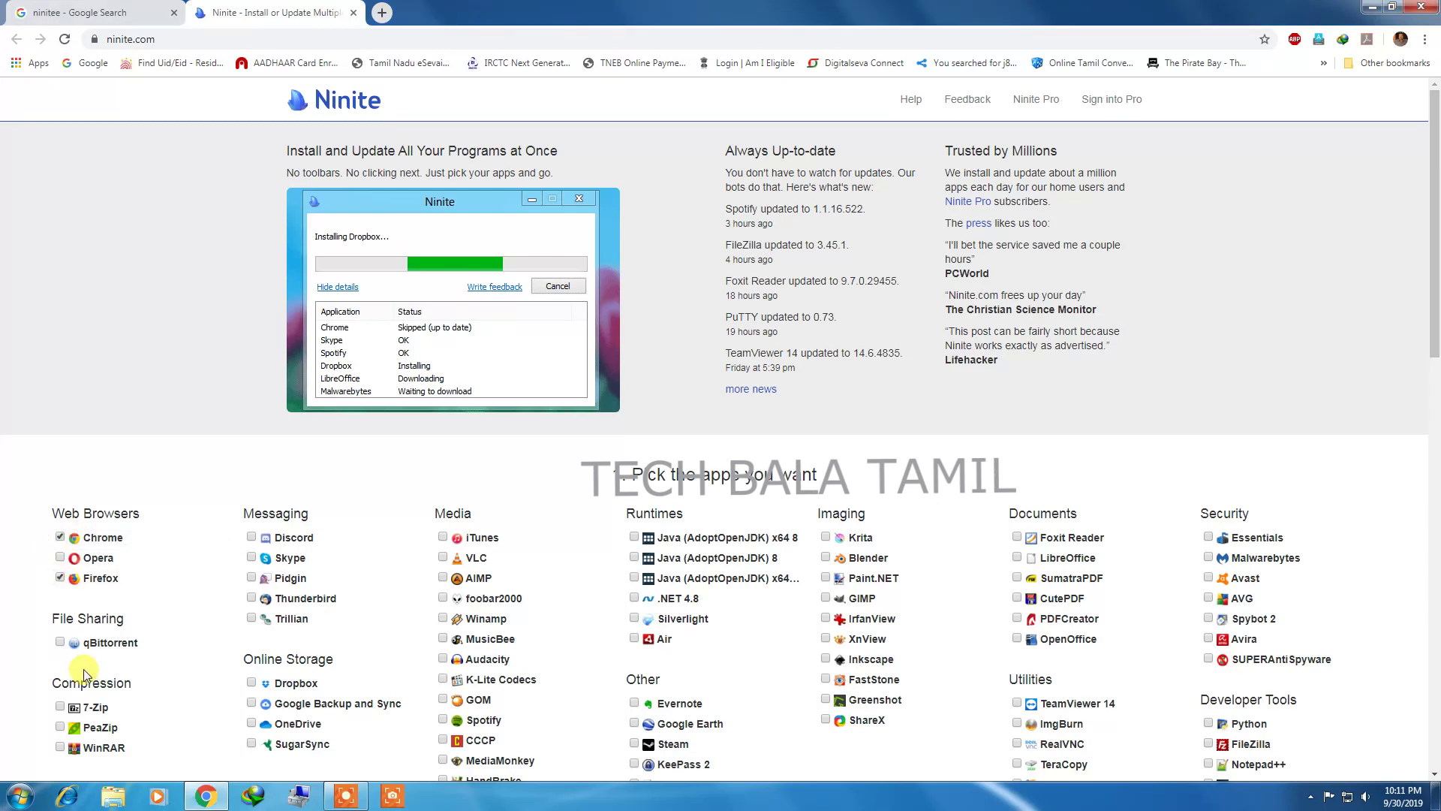
pyautogui.moveTo(1433, 313); pyautogui.dragTo(1433, 413)
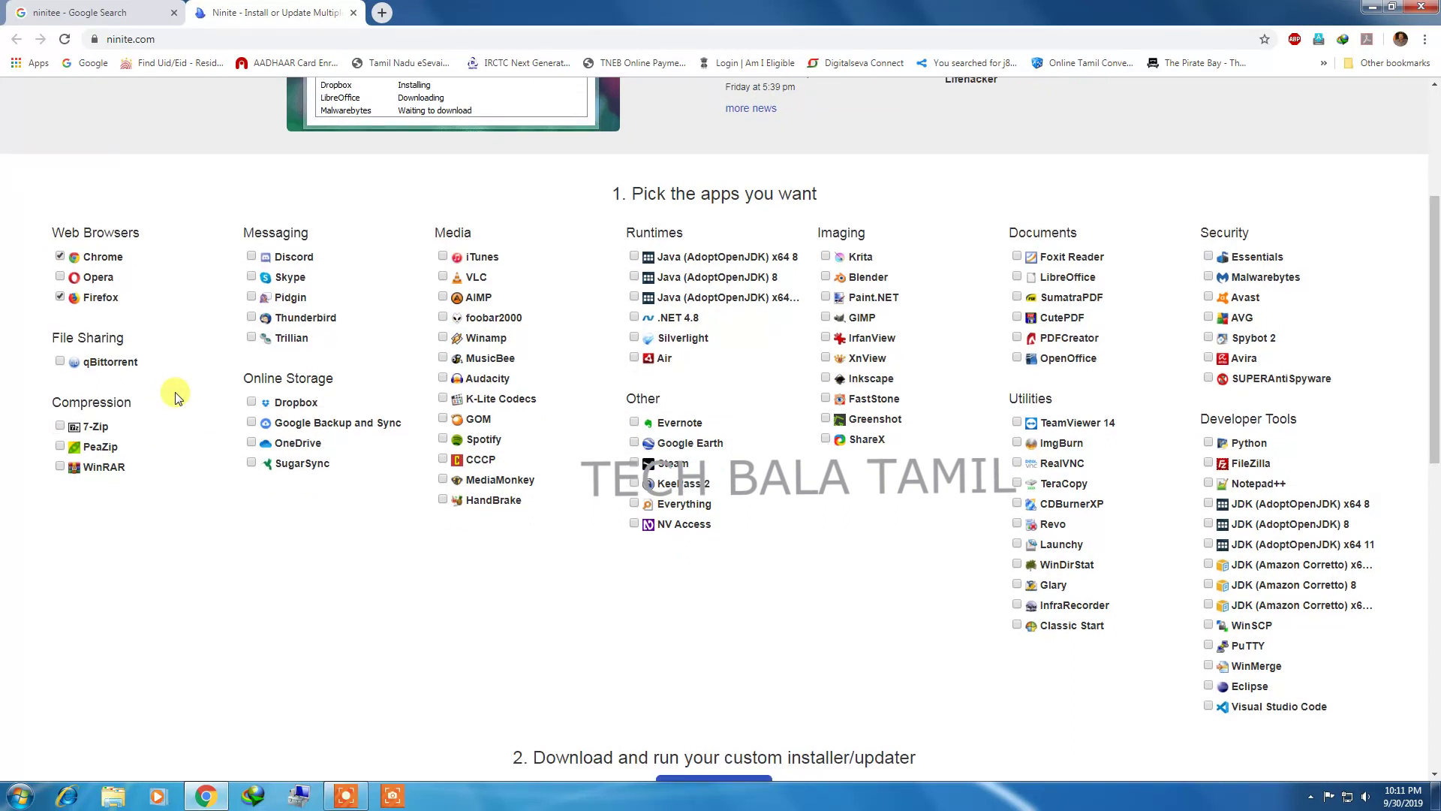
pyautogui.click(60, 425)
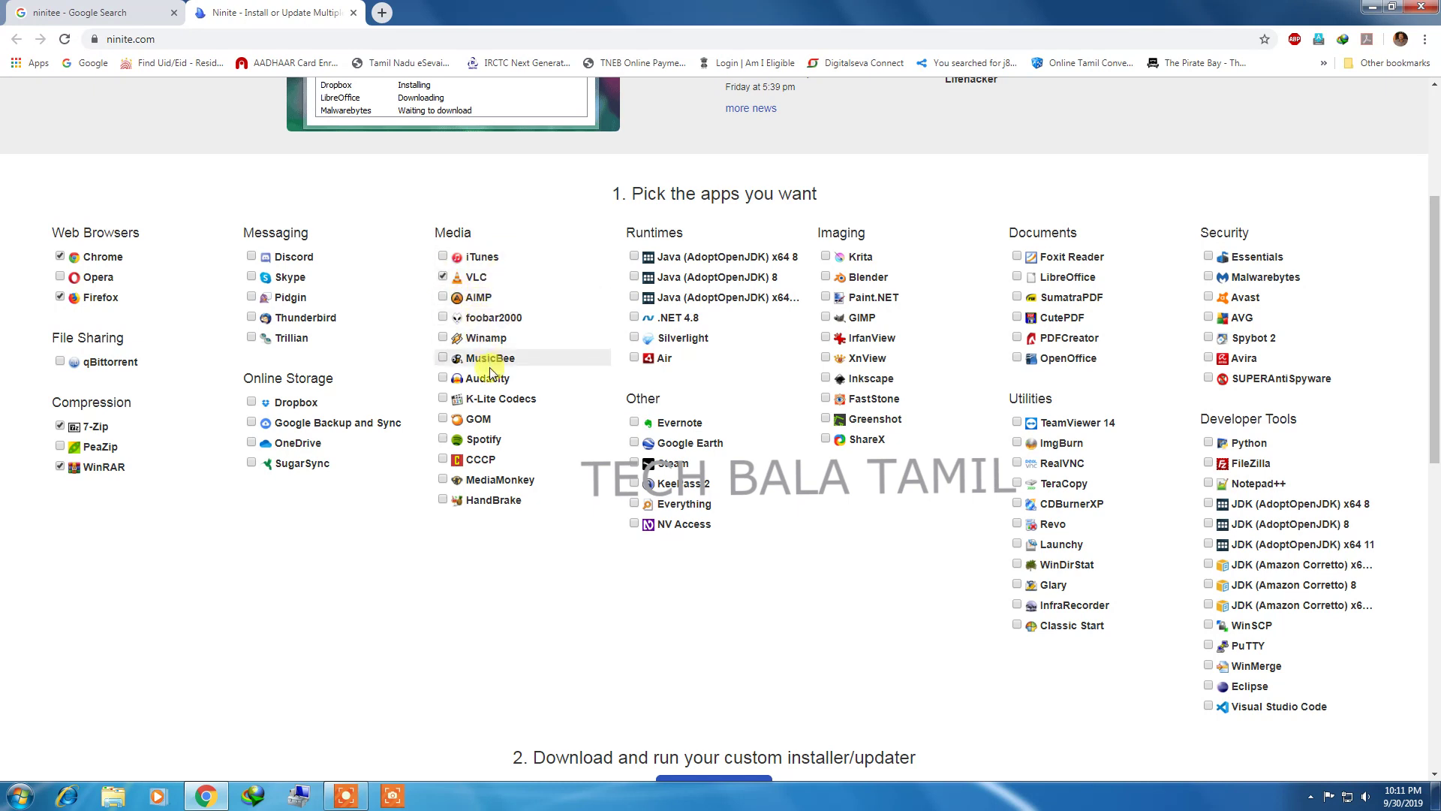
# Select the VLC, K-Lite Codecs and GOM media apps plus the .NET 4.8, Silverlight and Air runtimes.
pyautogui.click(454, 398)
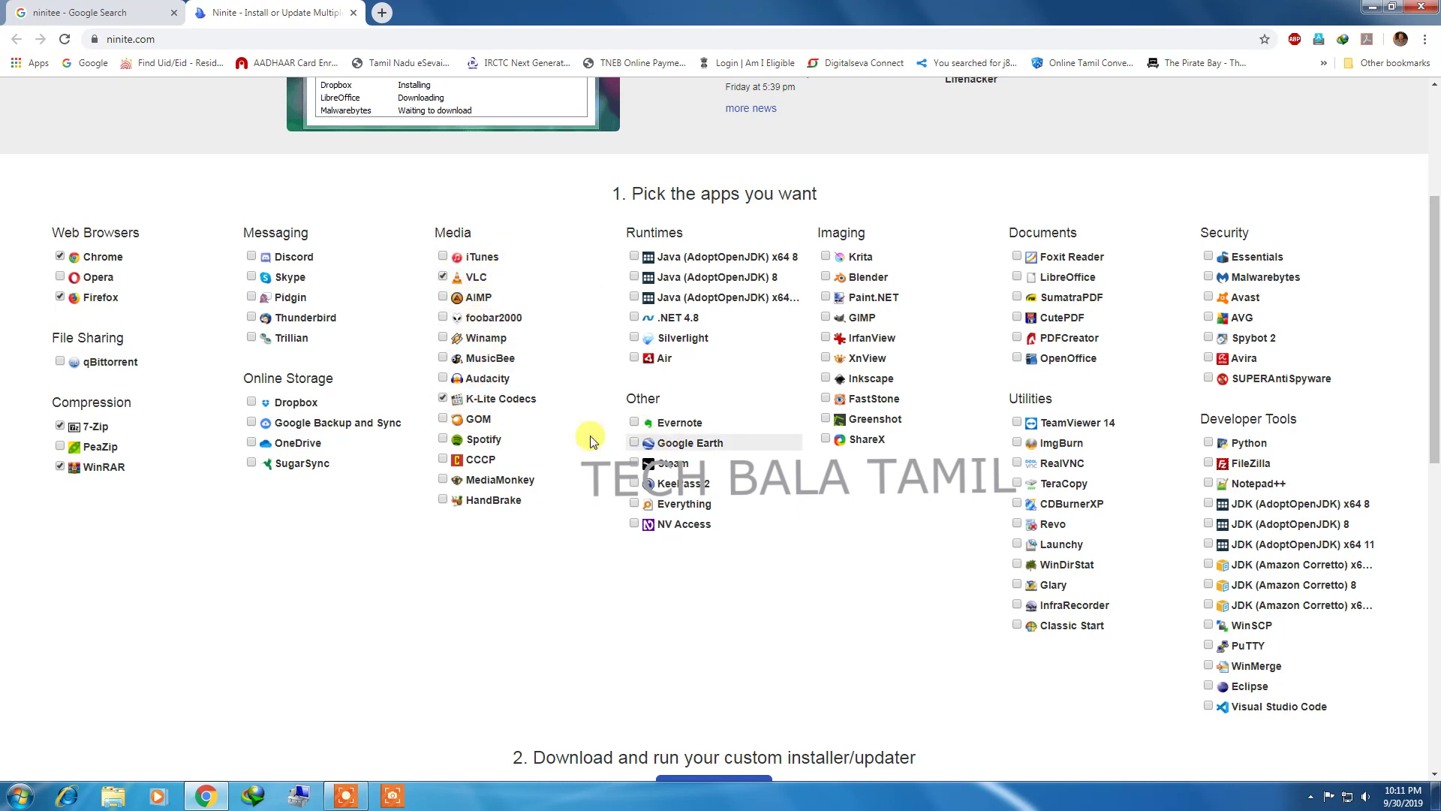
pyautogui.click(443, 421)
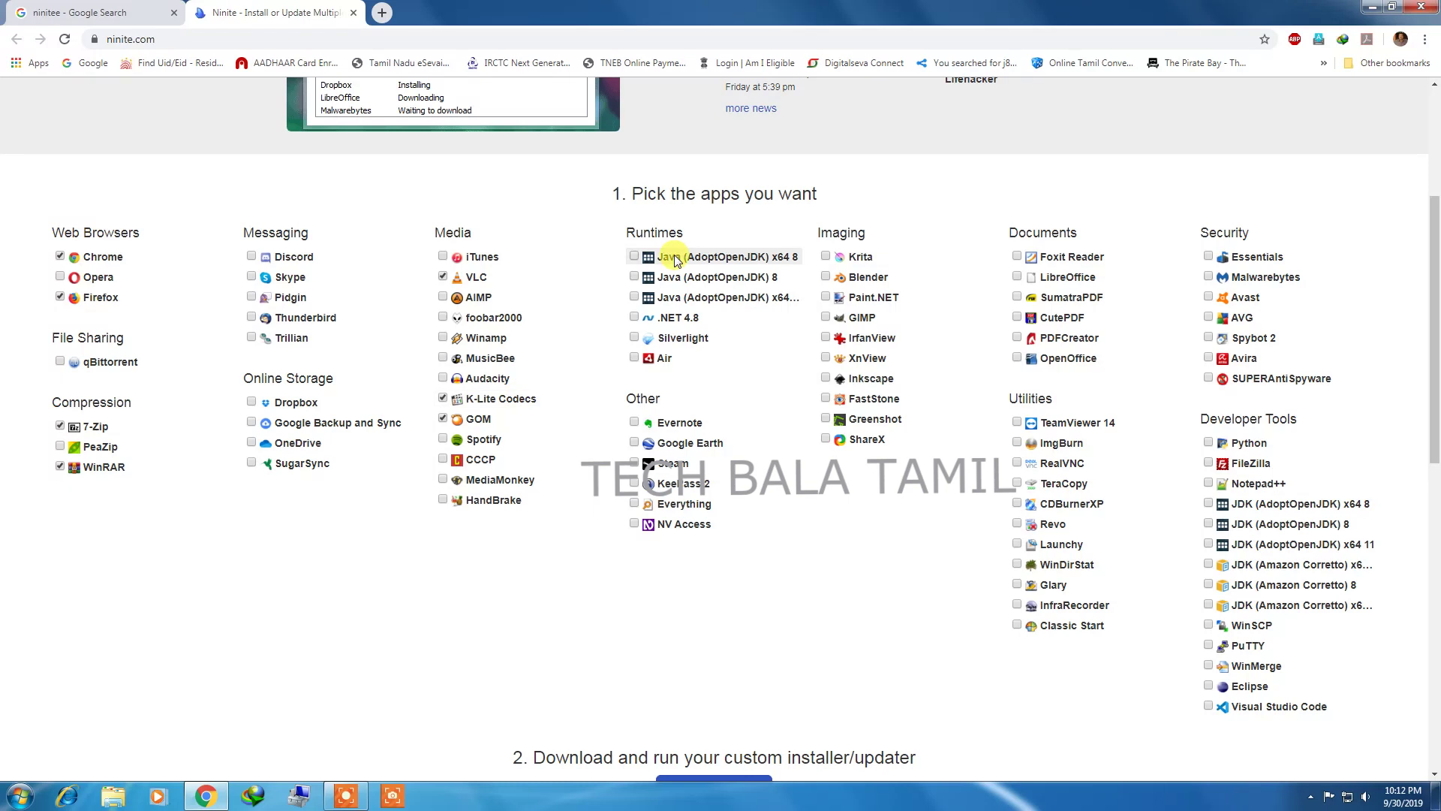
pyautogui.click(635, 318)
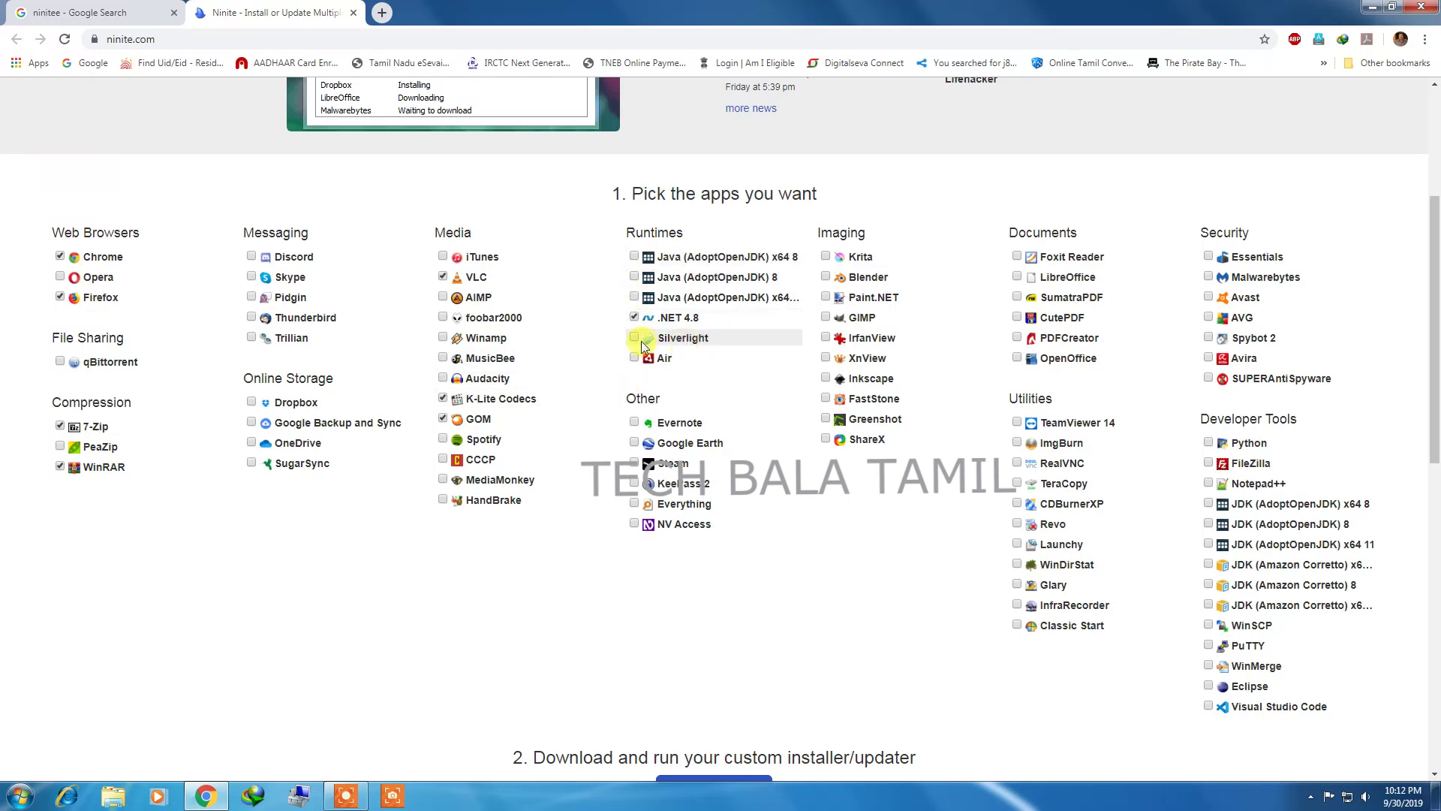
pyautogui.click(635, 339)
pyautogui.click(636, 360)
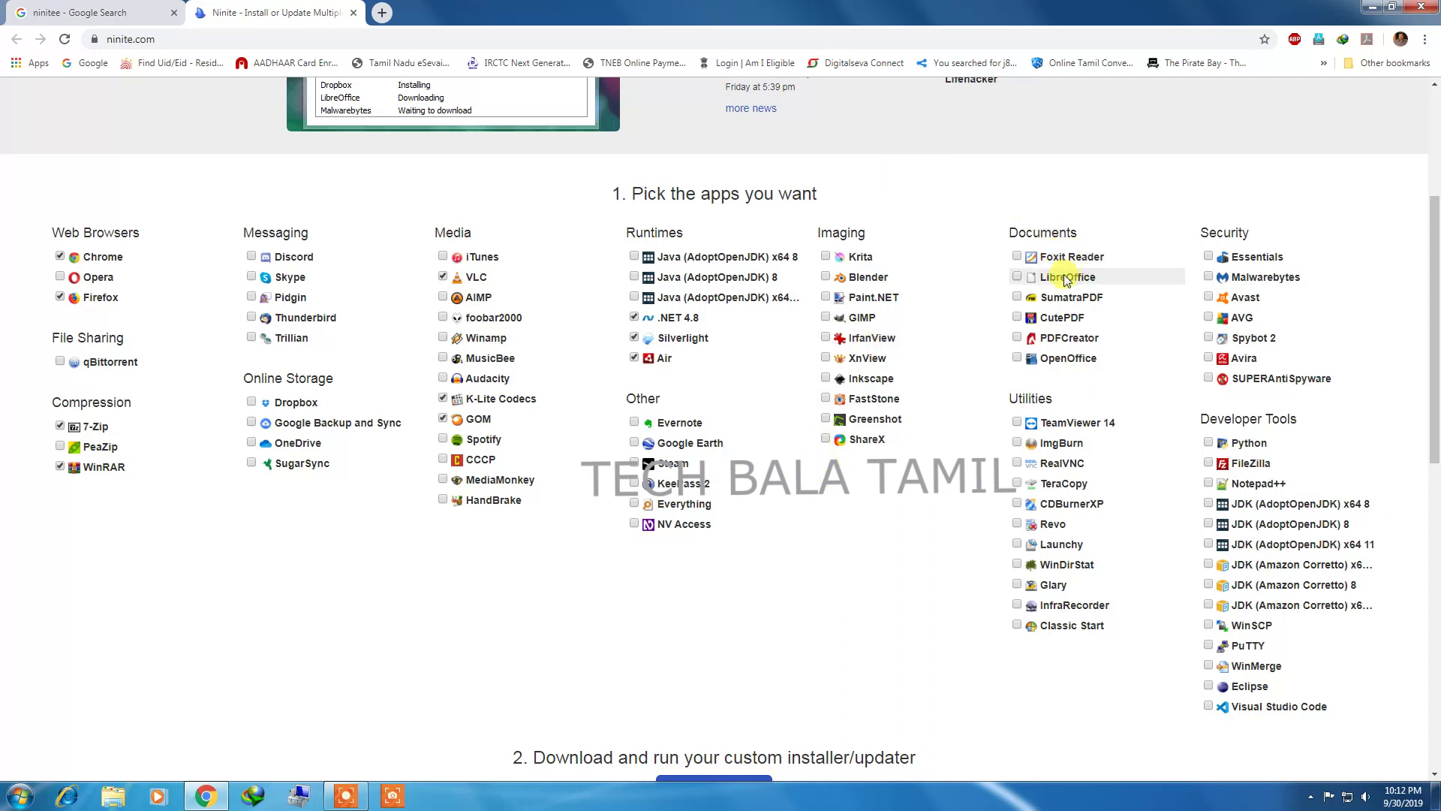
# Select the TeamViewer 14, ImgBurn and Revo utilities plus the Notepad++ developer tool.
pyautogui.click(1018, 422)
pyautogui.click(1018, 444)
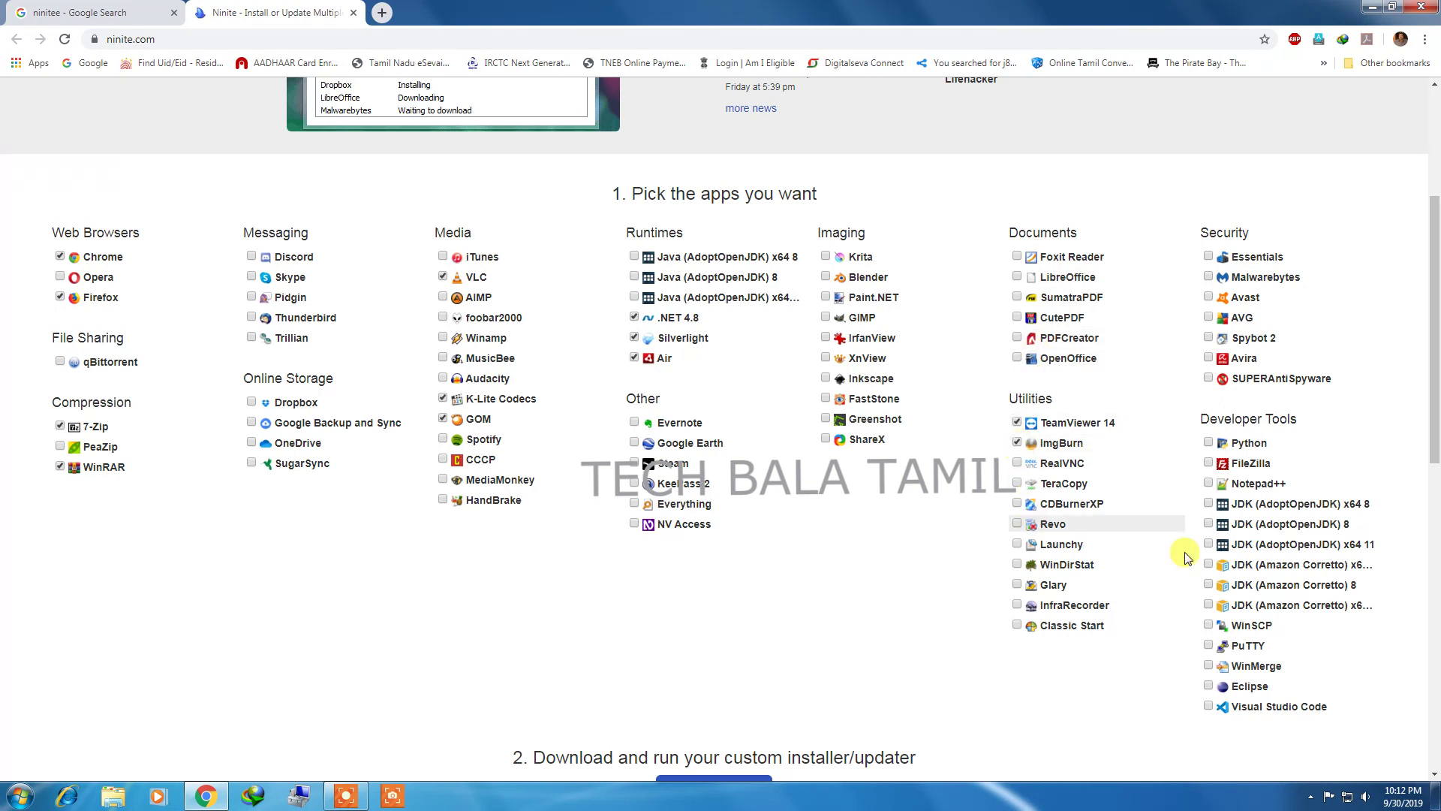
pyautogui.click(1018, 524)
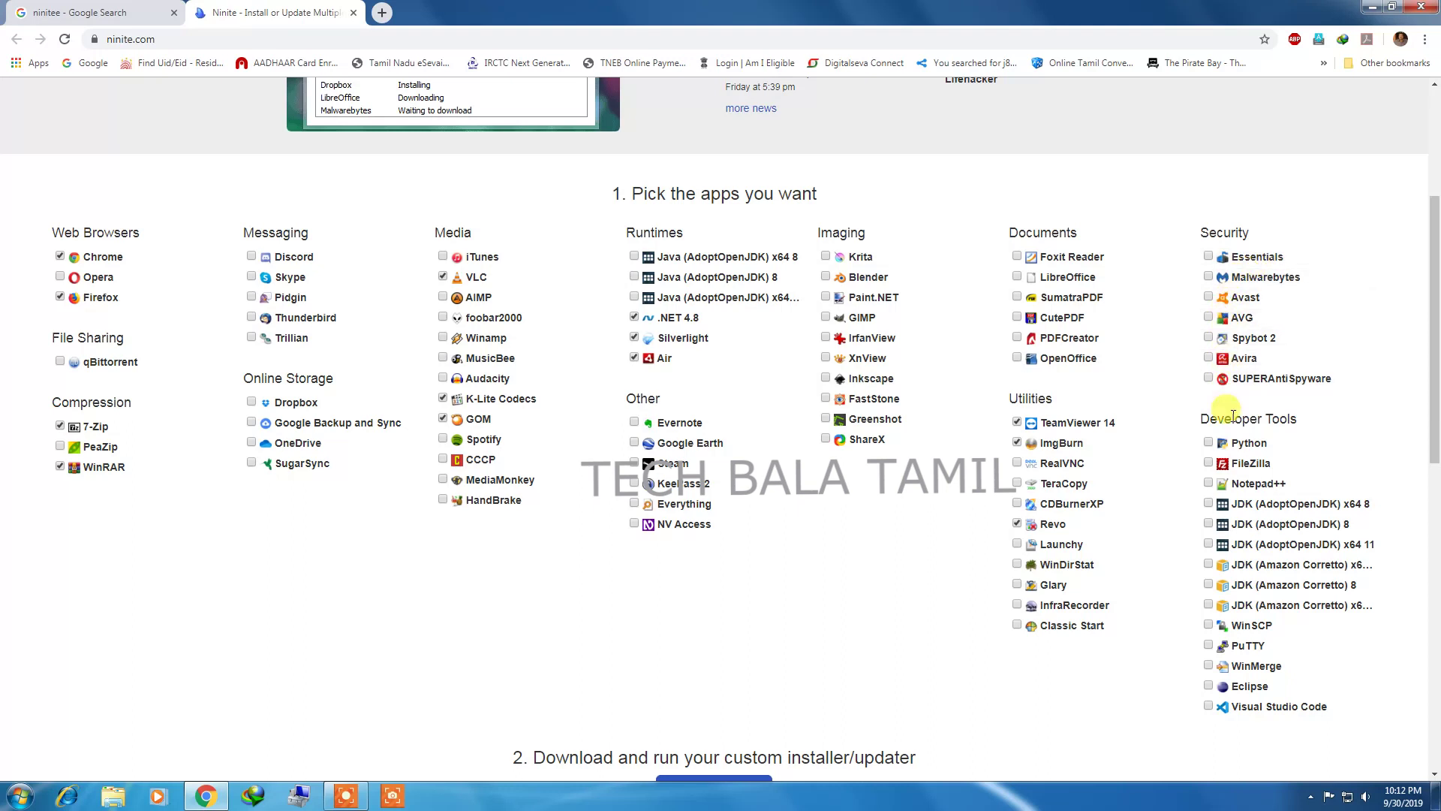
pyautogui.click(1213, 484)
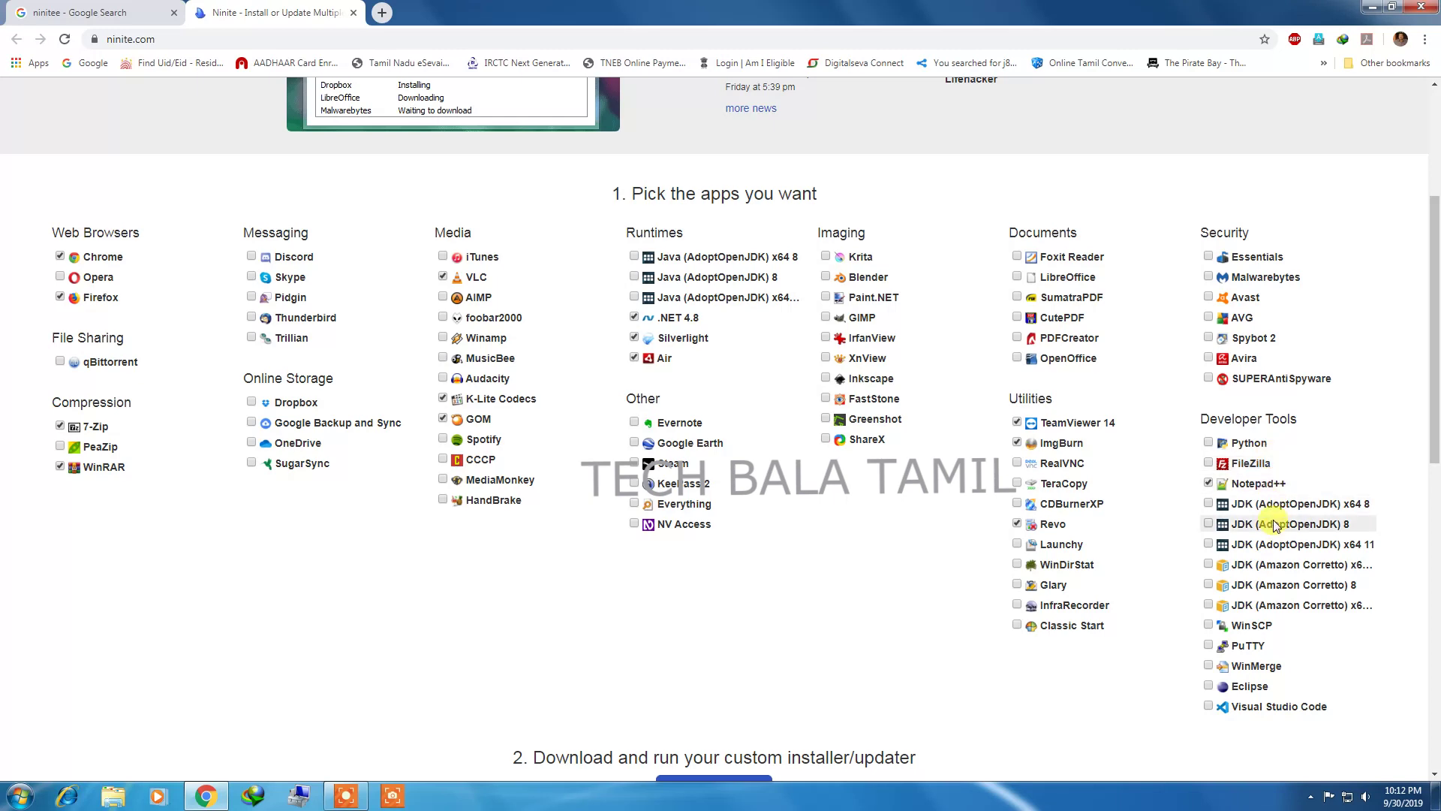
# Download the custom Ninite installer for the selected apps and open the folder where it is saved.
pyautogui.moveTo(1433, 323); pyautogui.dragTo(1434, 542)
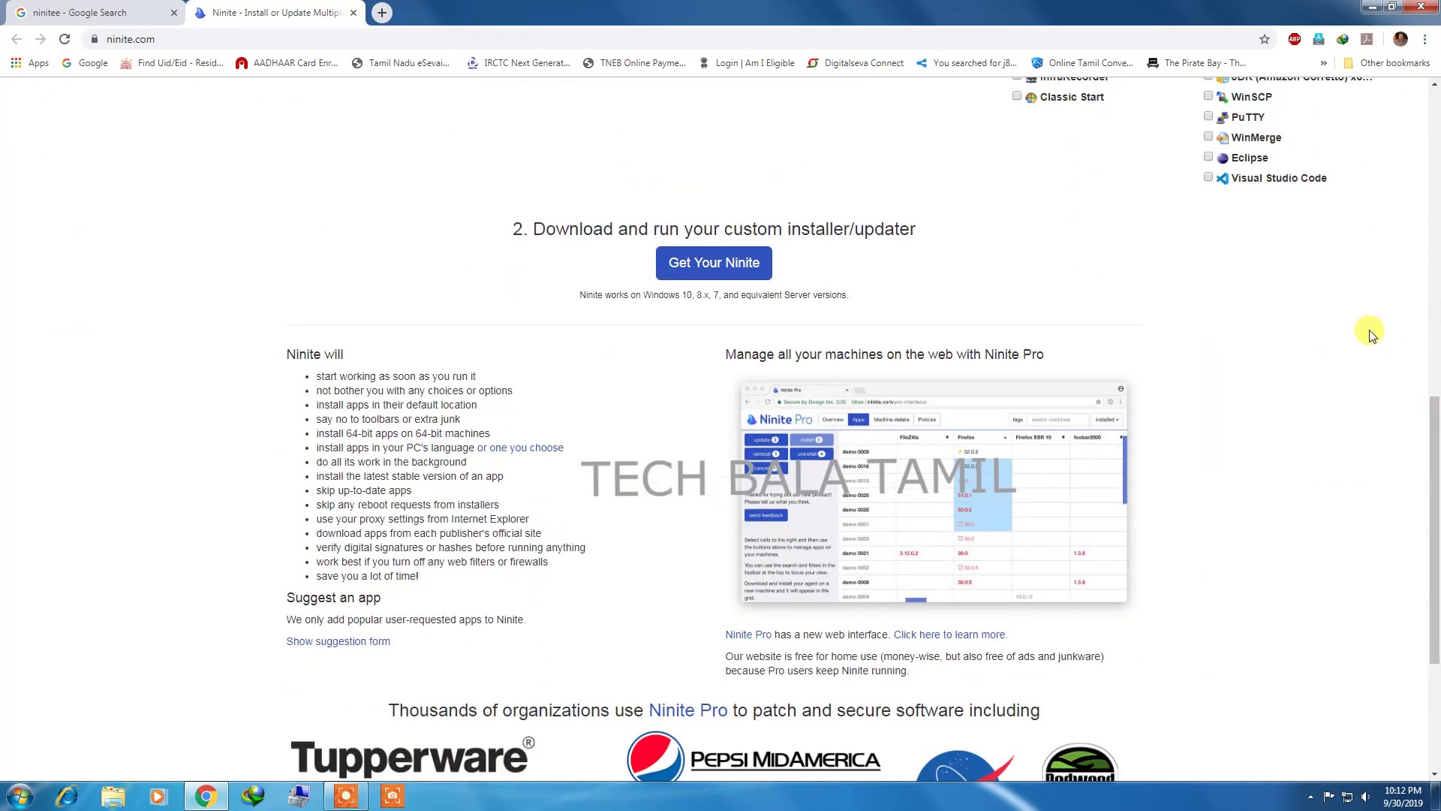
pyautogui.click(748, 269)
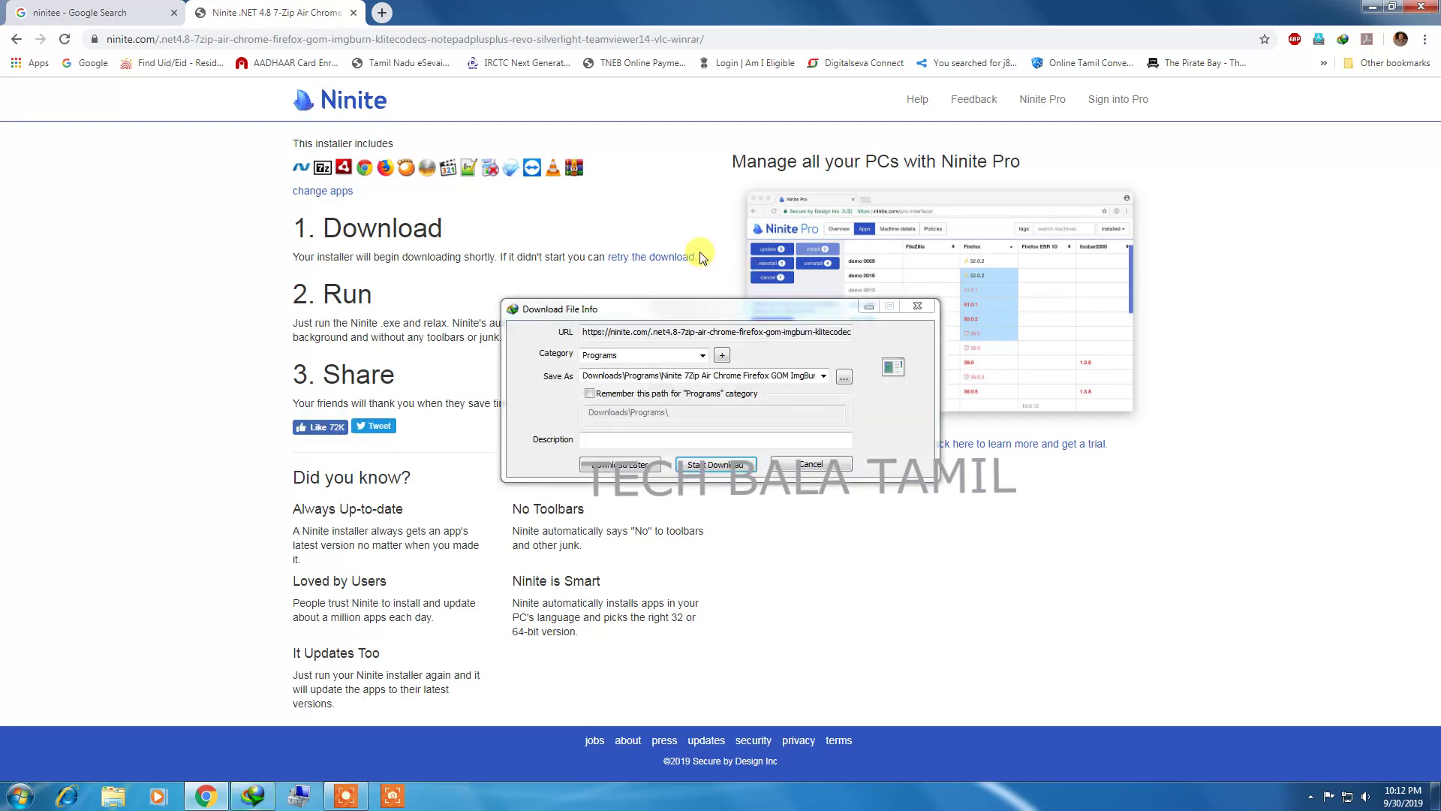
pyautogui.click(736, 466)
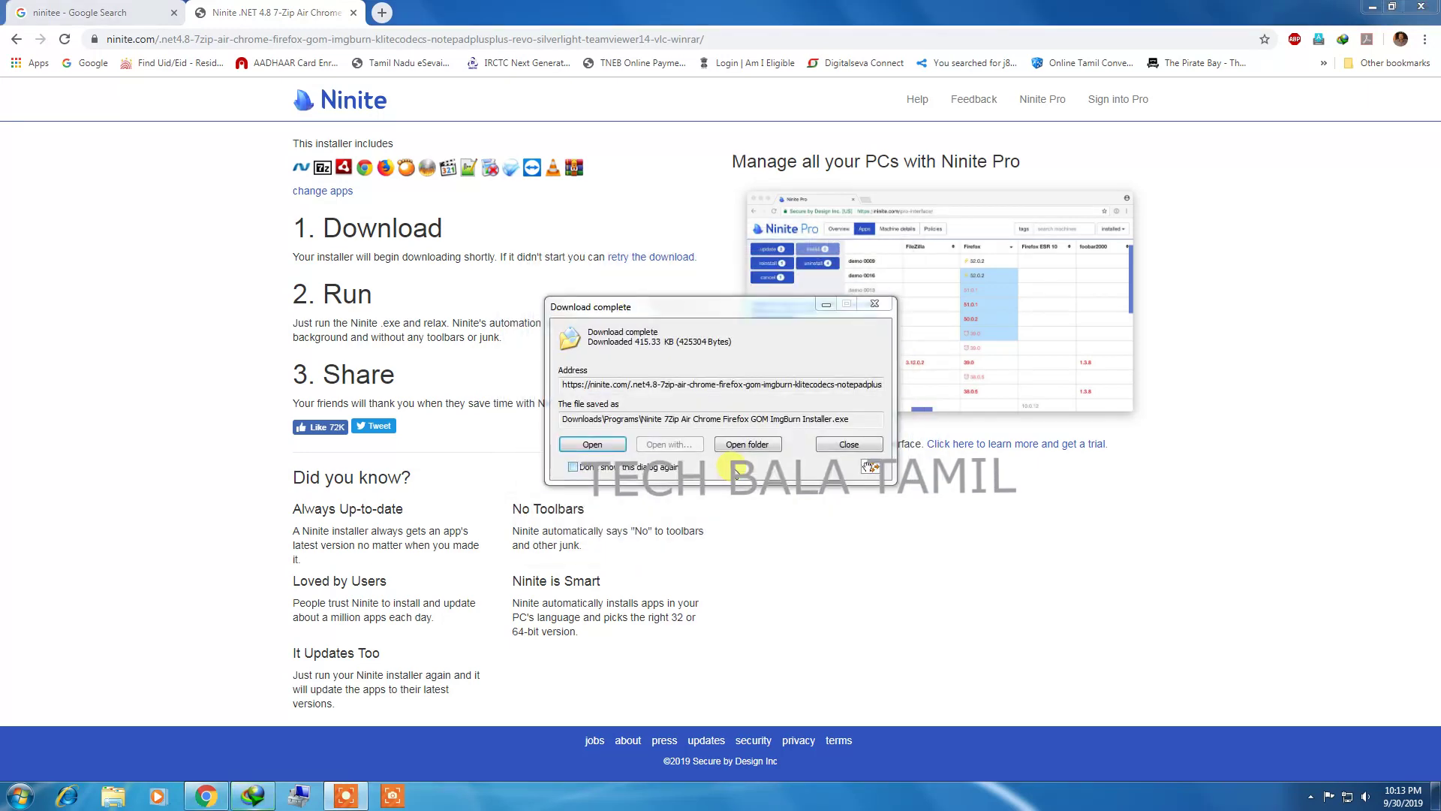
pyautogui.click(747, 445)
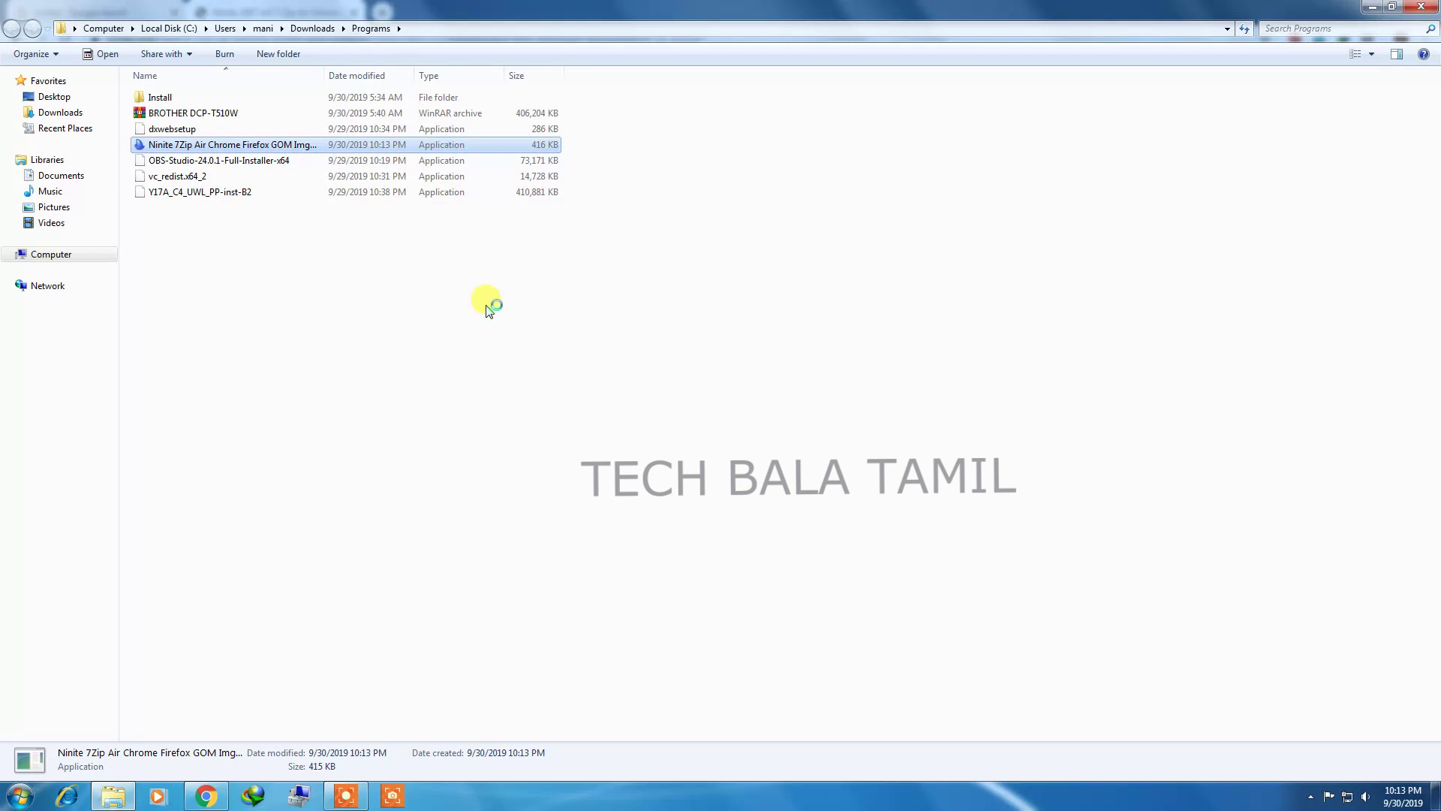
# Run the downloaded Ninite installer as administrator and minimize the folder and browser windows.
pyautogui.rightClick(170, 140)
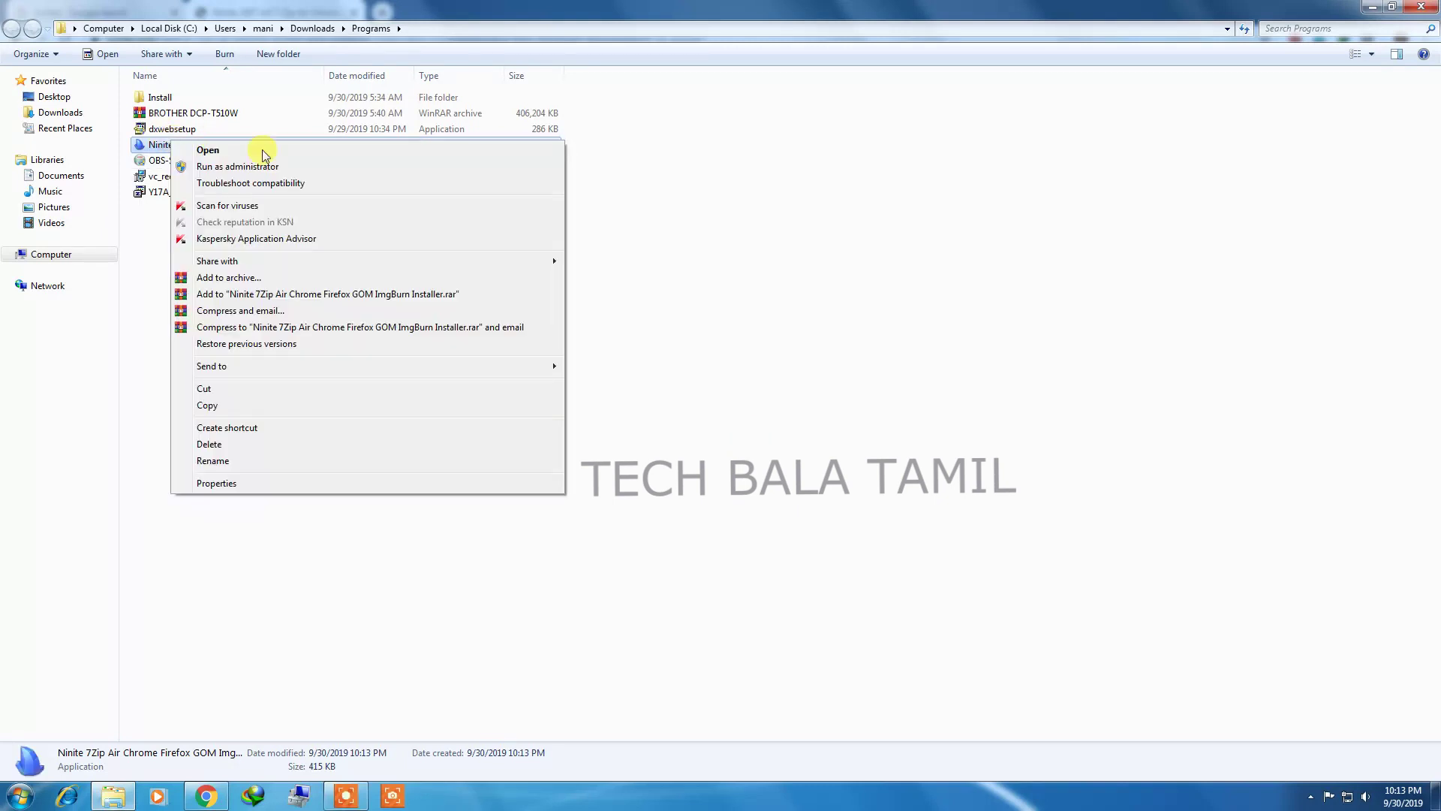
pyautogui.click(264, 169)
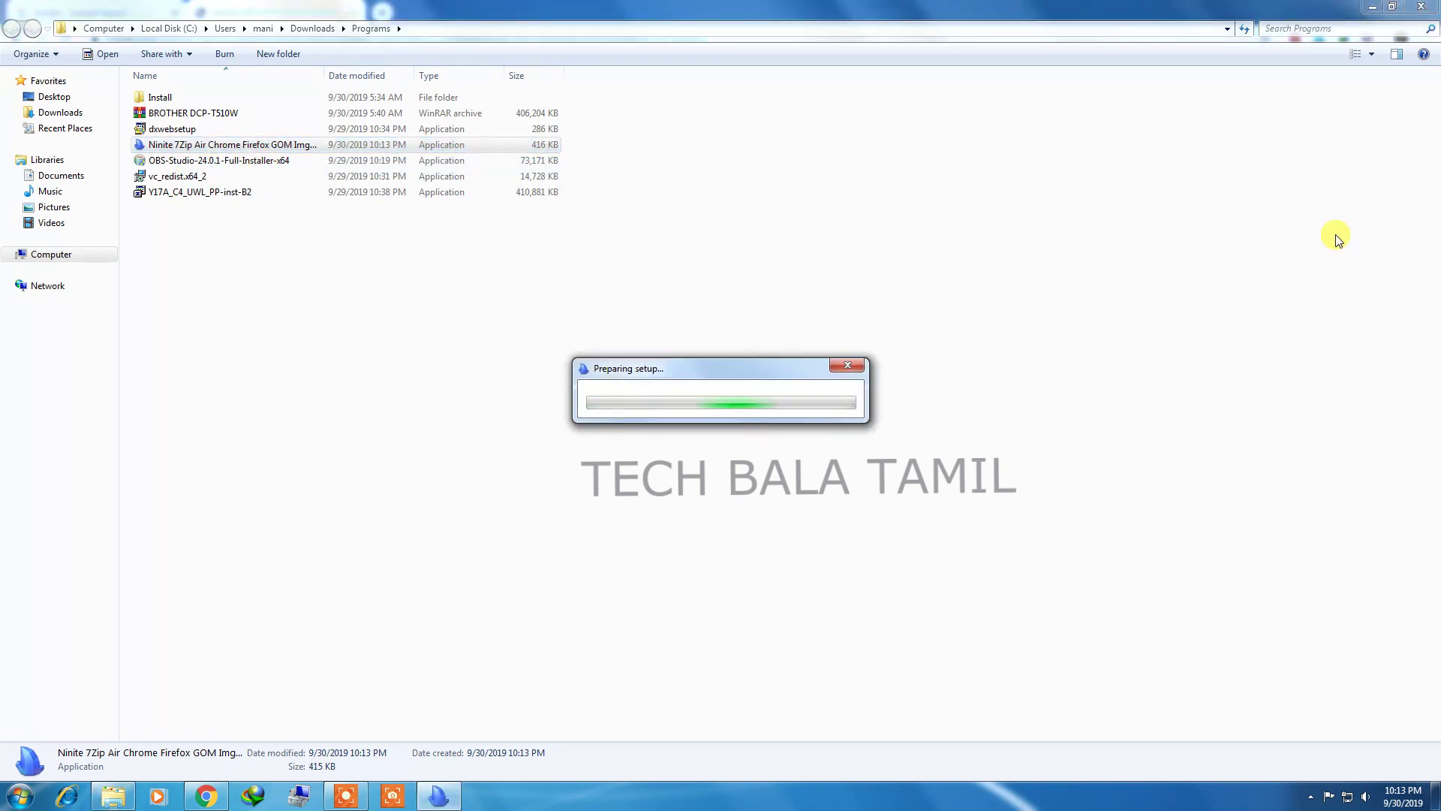
pyautogui.click(1370, 7)
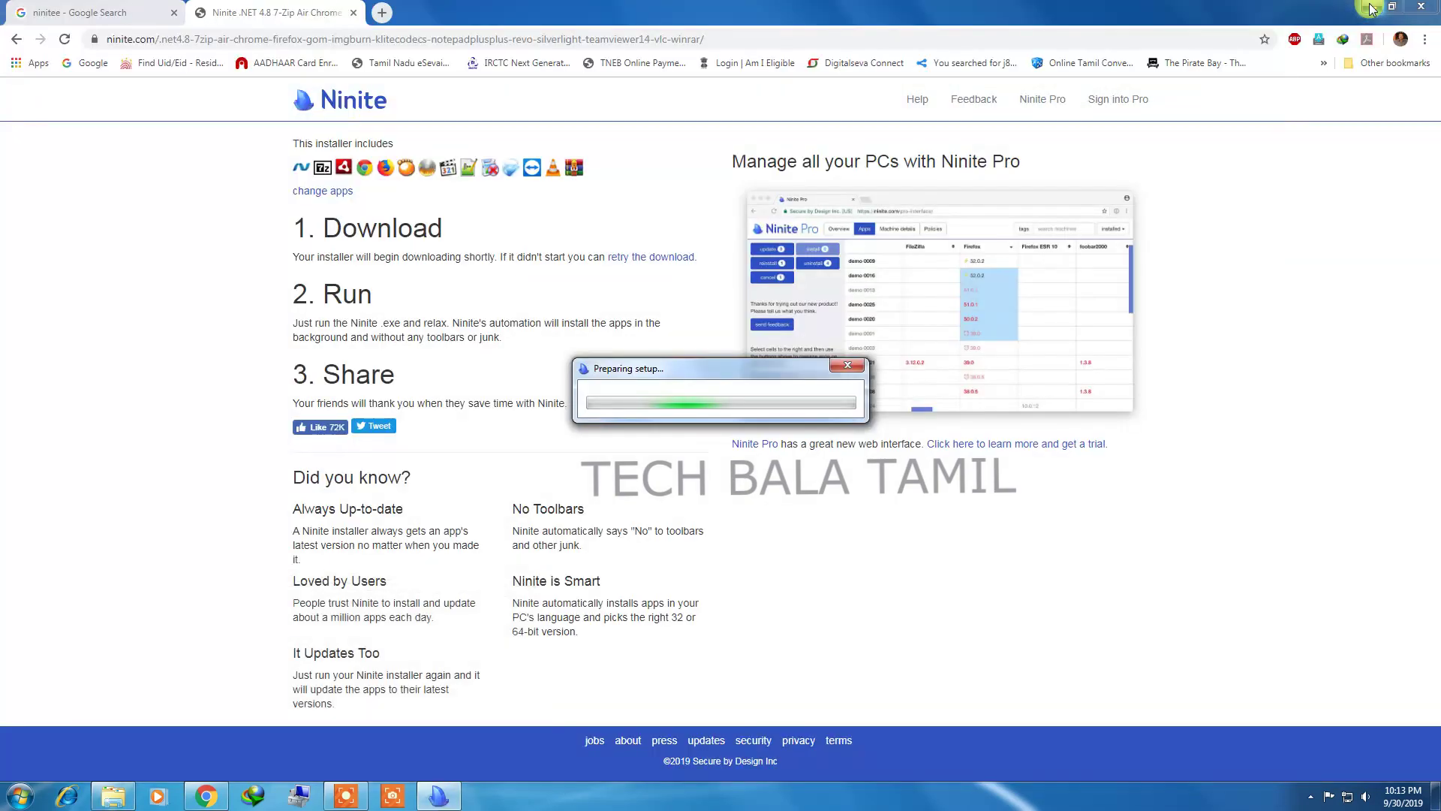
pyautogui.click(1369, 8)
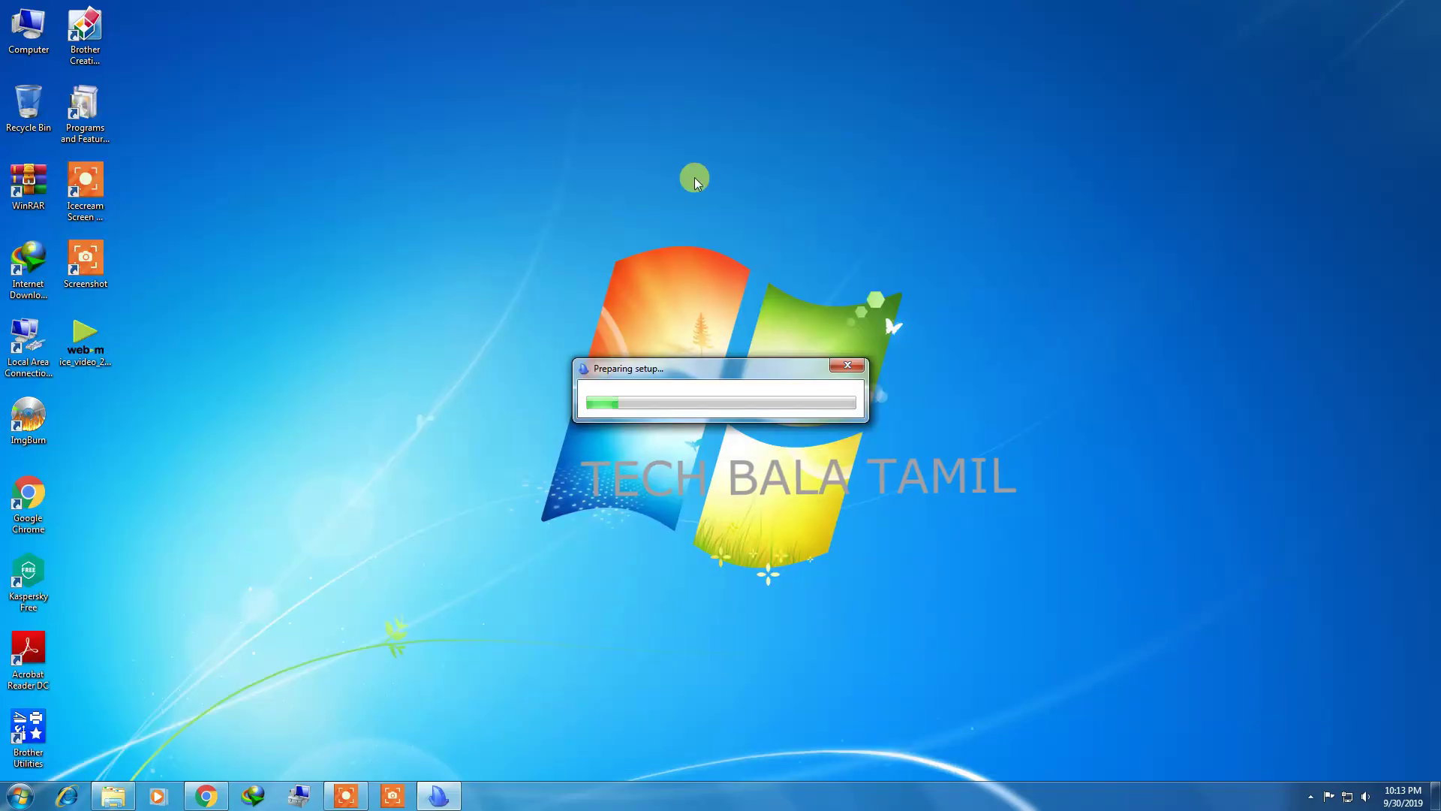
pyautogui.rightClick(636, 63)
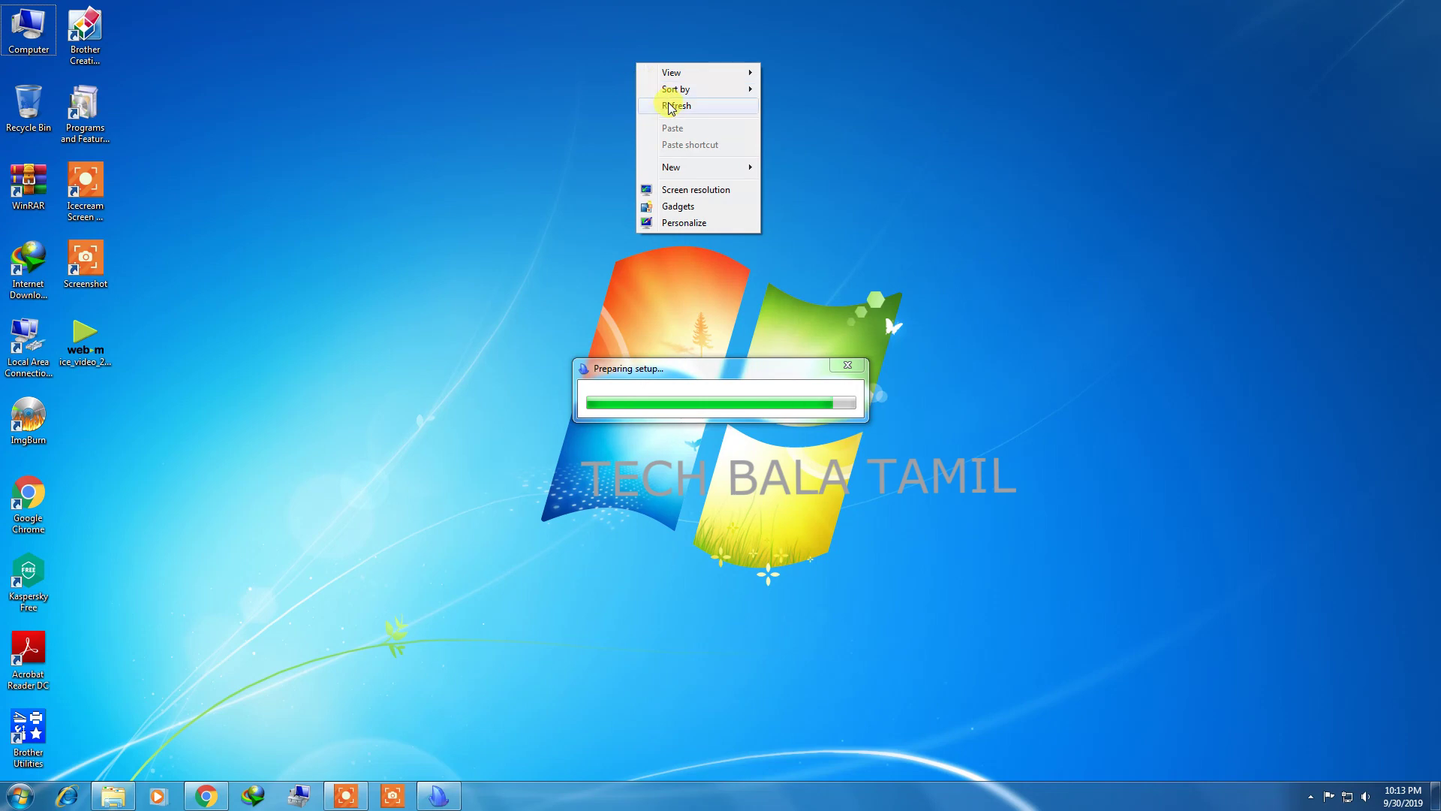
pyautogui.click(669, 105)
pyautogui.rightClick(670, 76)
pyautogui.click(698, 120)
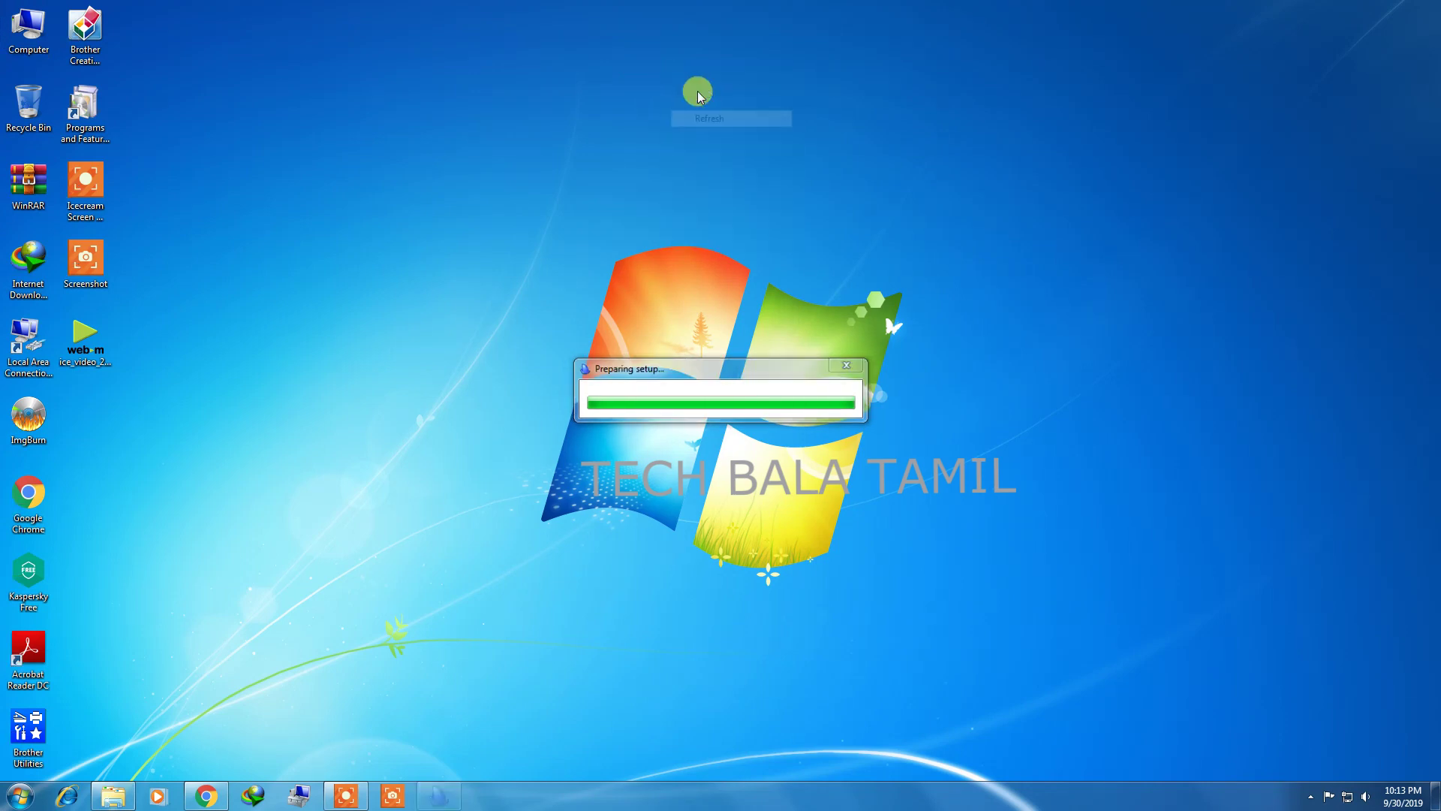
pyautogui.rightClick(699, 91)
pyautogui.click(744, 137)
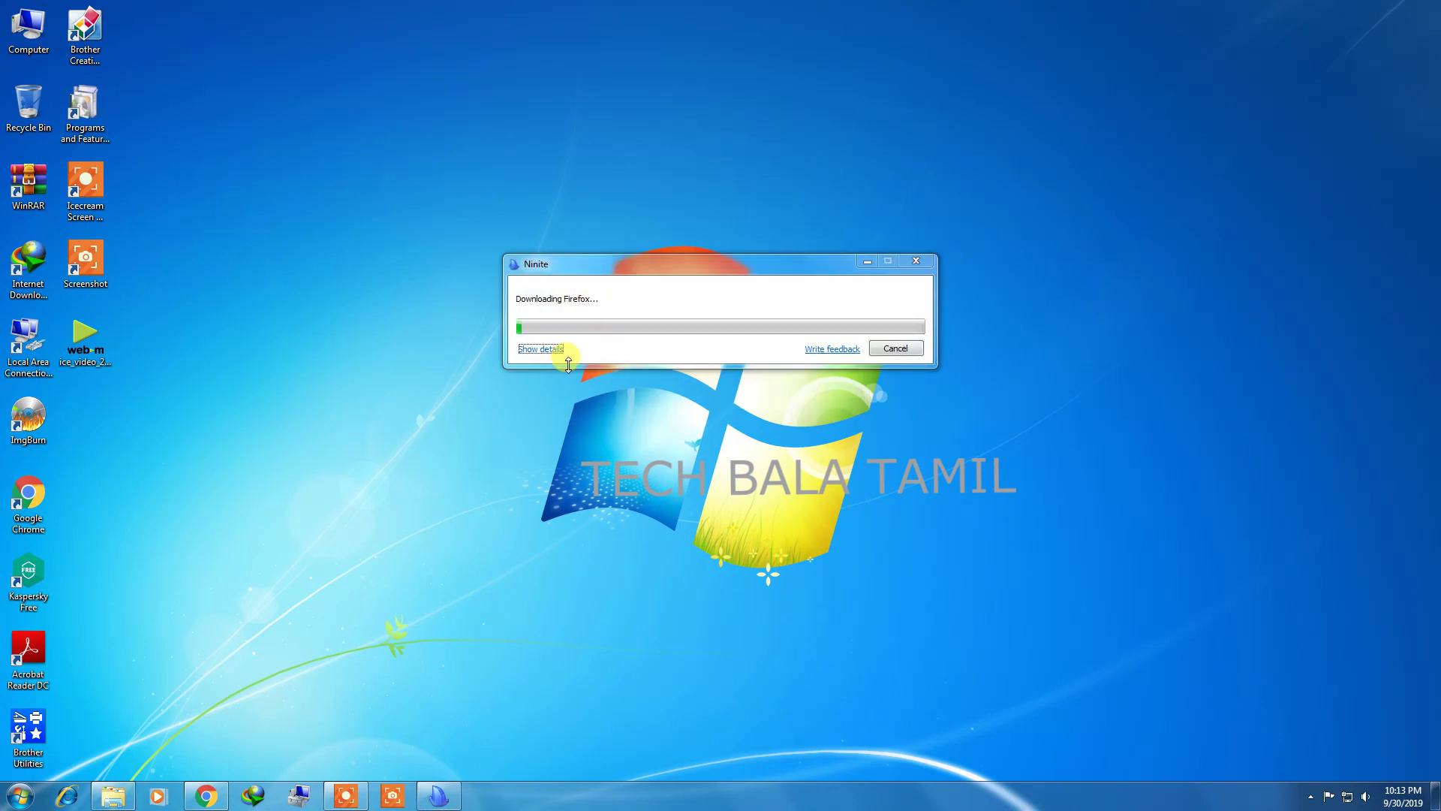
# Show the Ninite installation details, move the window higher on the desktop and enlarge it to list every app.
pyautogui.click(548, 352)
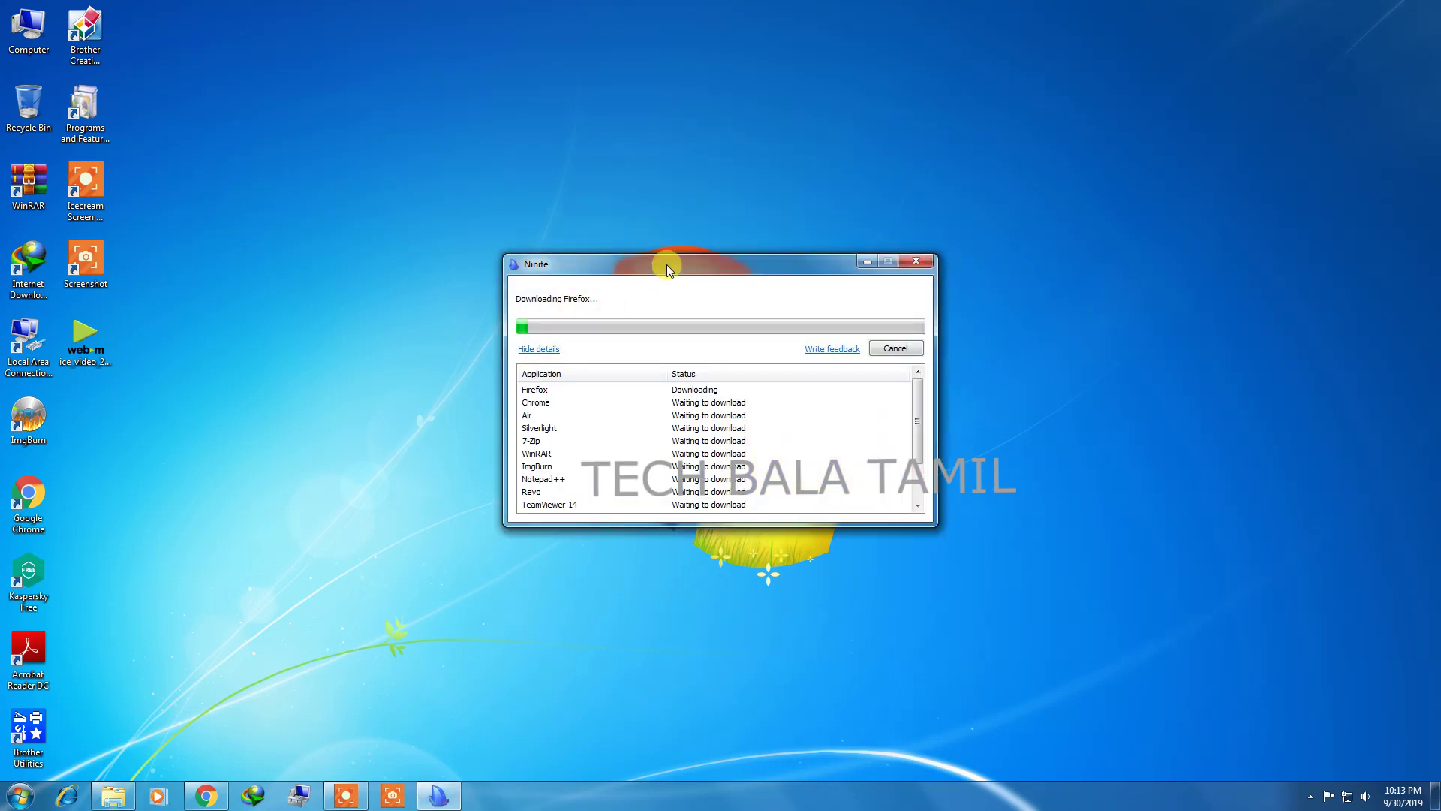
pyautogui.moveTo(669, 269); pyautogui.dragTo(647, 105)
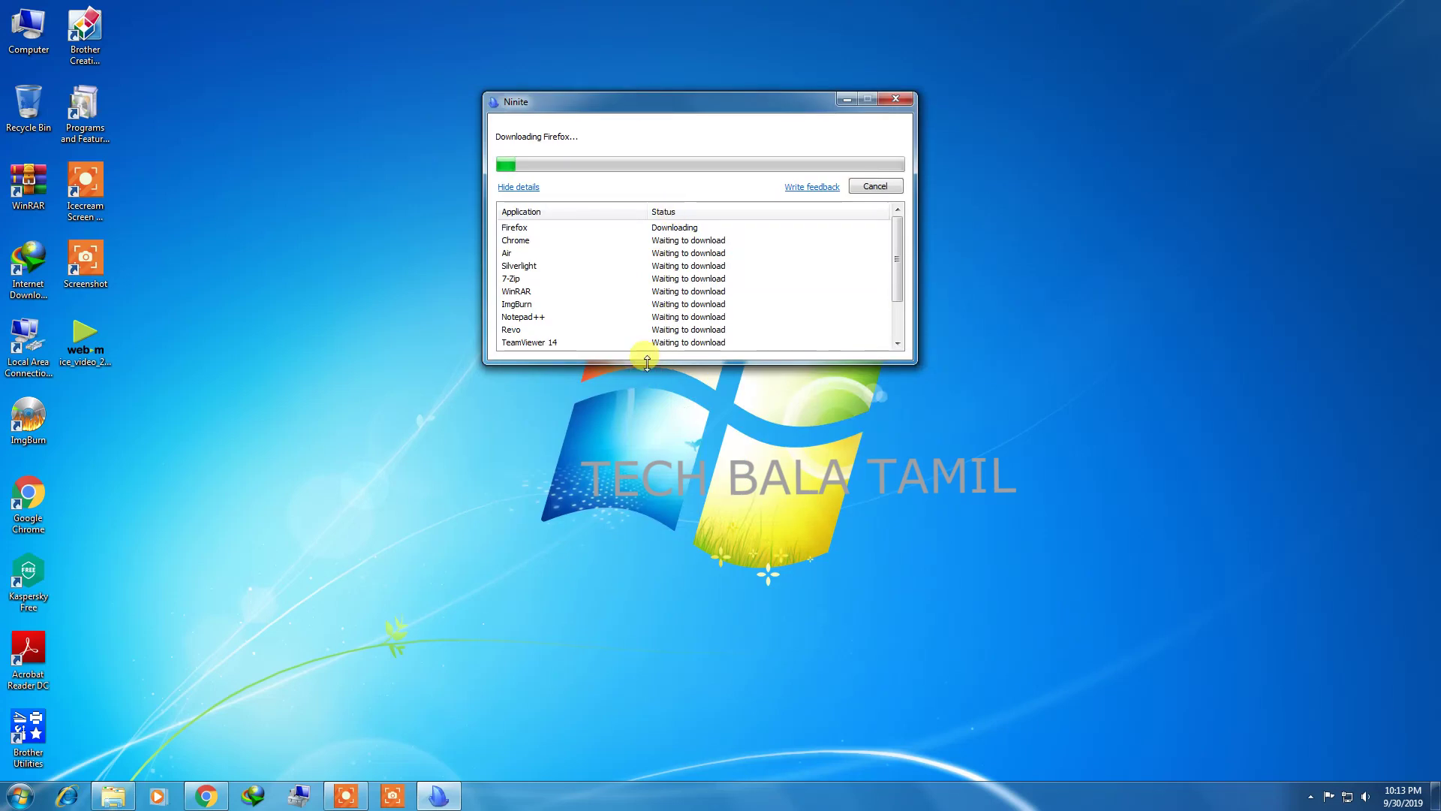
pyautogui.moveTo(647, 363); pyautogui.dragTo(649, 767)
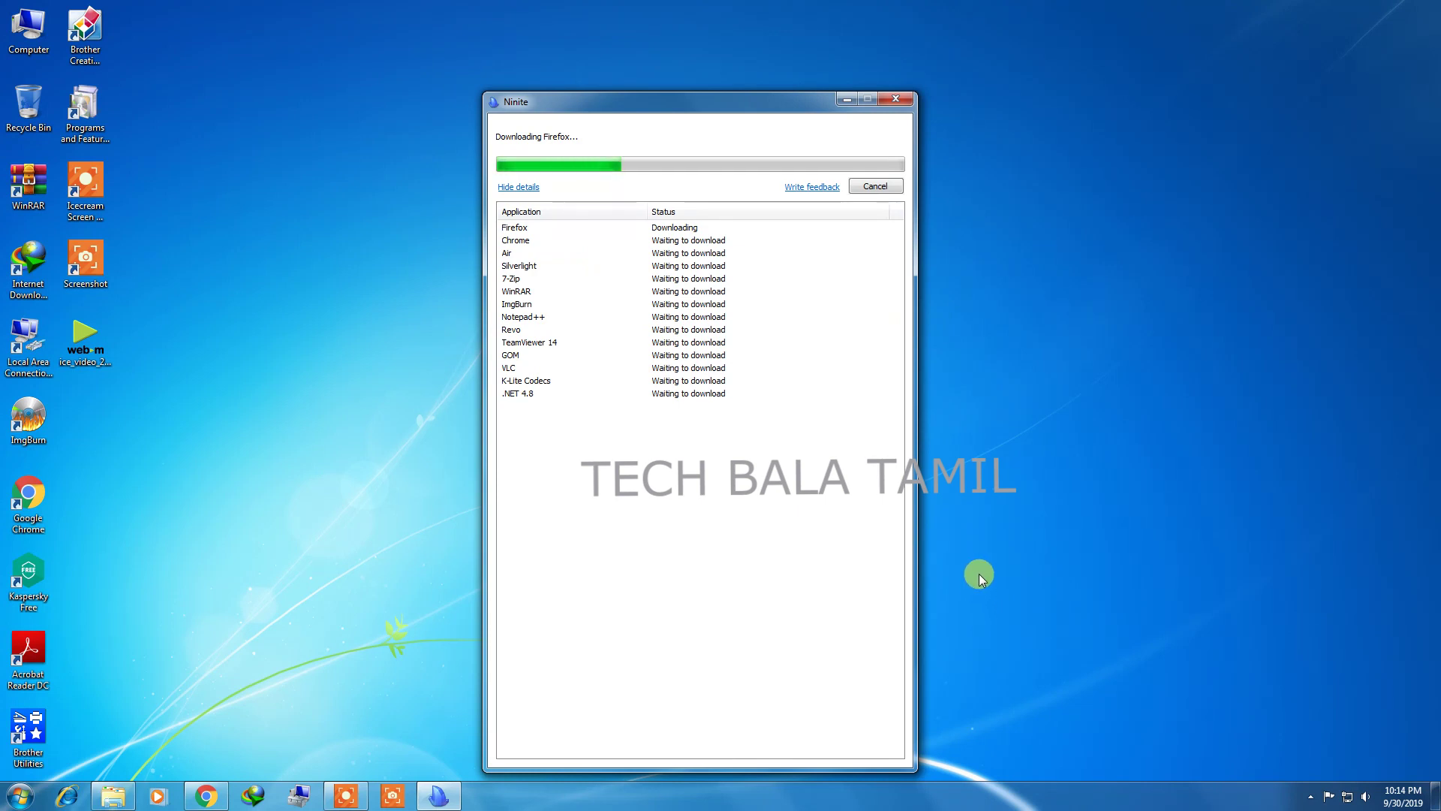
pyautogui.click(1310, 797)
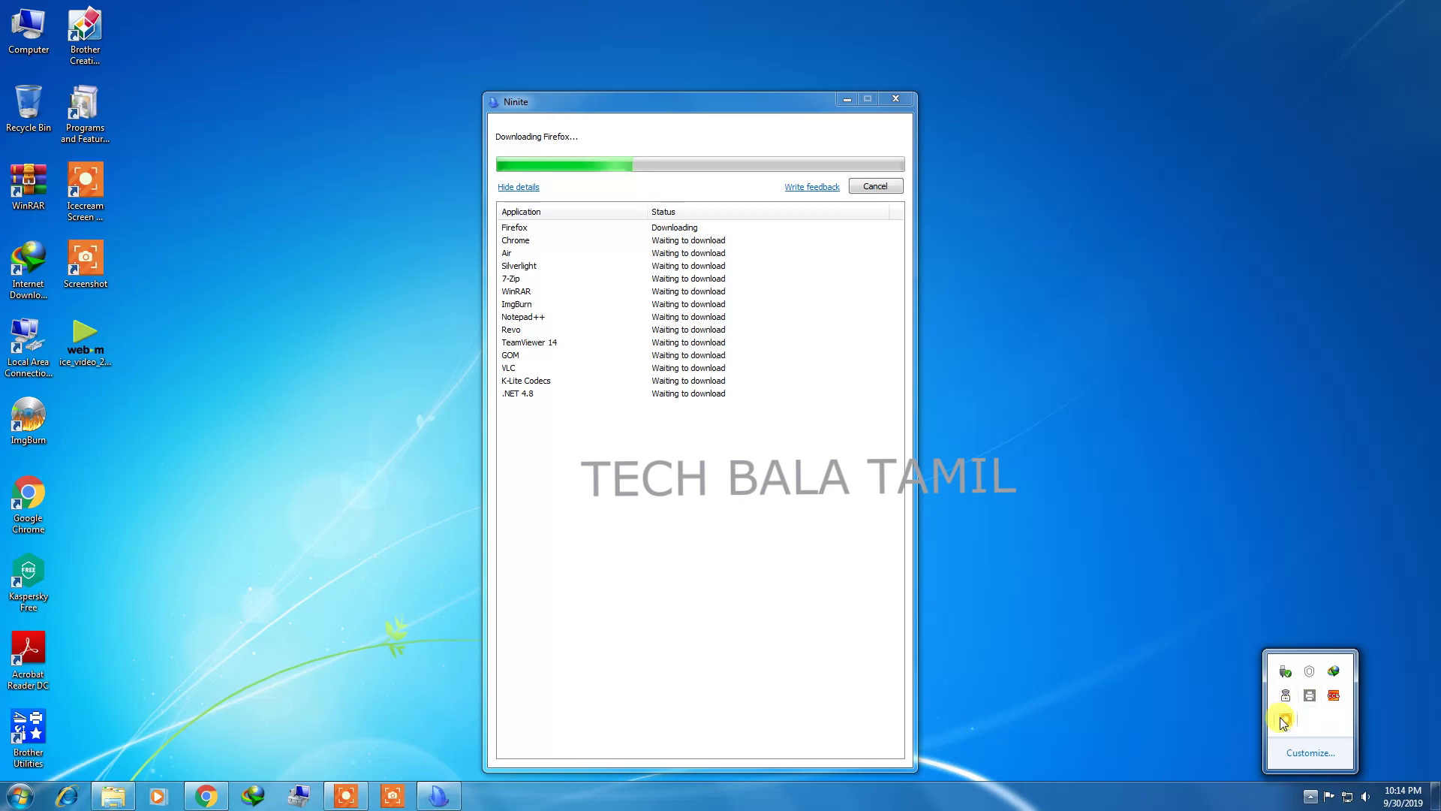
pyautogui.click(1285, 719)
pyautogui.click(970, 772)
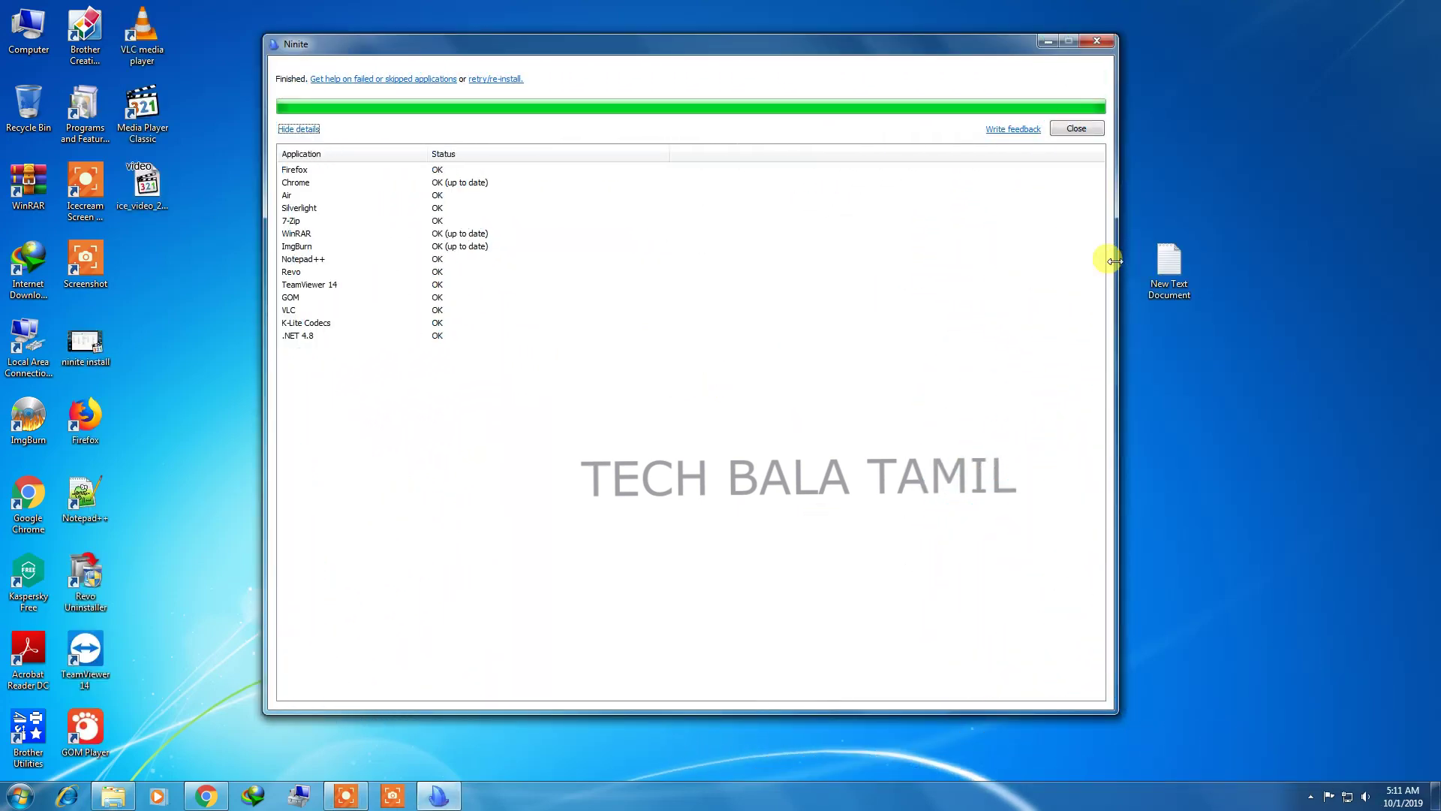
# Narrow the Ninite results window so that it still shows the full Application and Status columns.
pyautogui.moveTo(1116, 257); pyautogui.dragTo(743, 335)
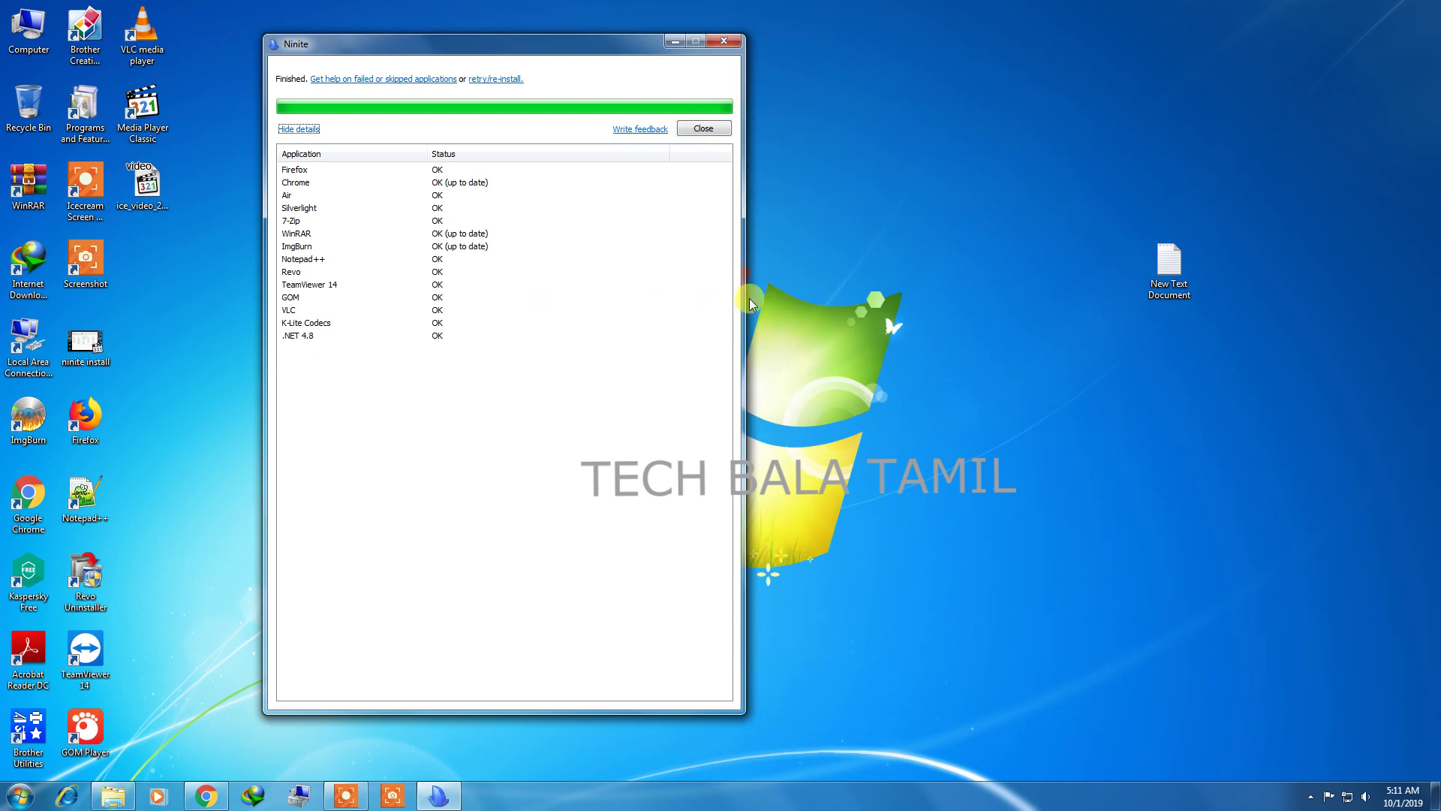
pyautogui.moveTo(742, 306); pyautogui.dragTo(821, 313)
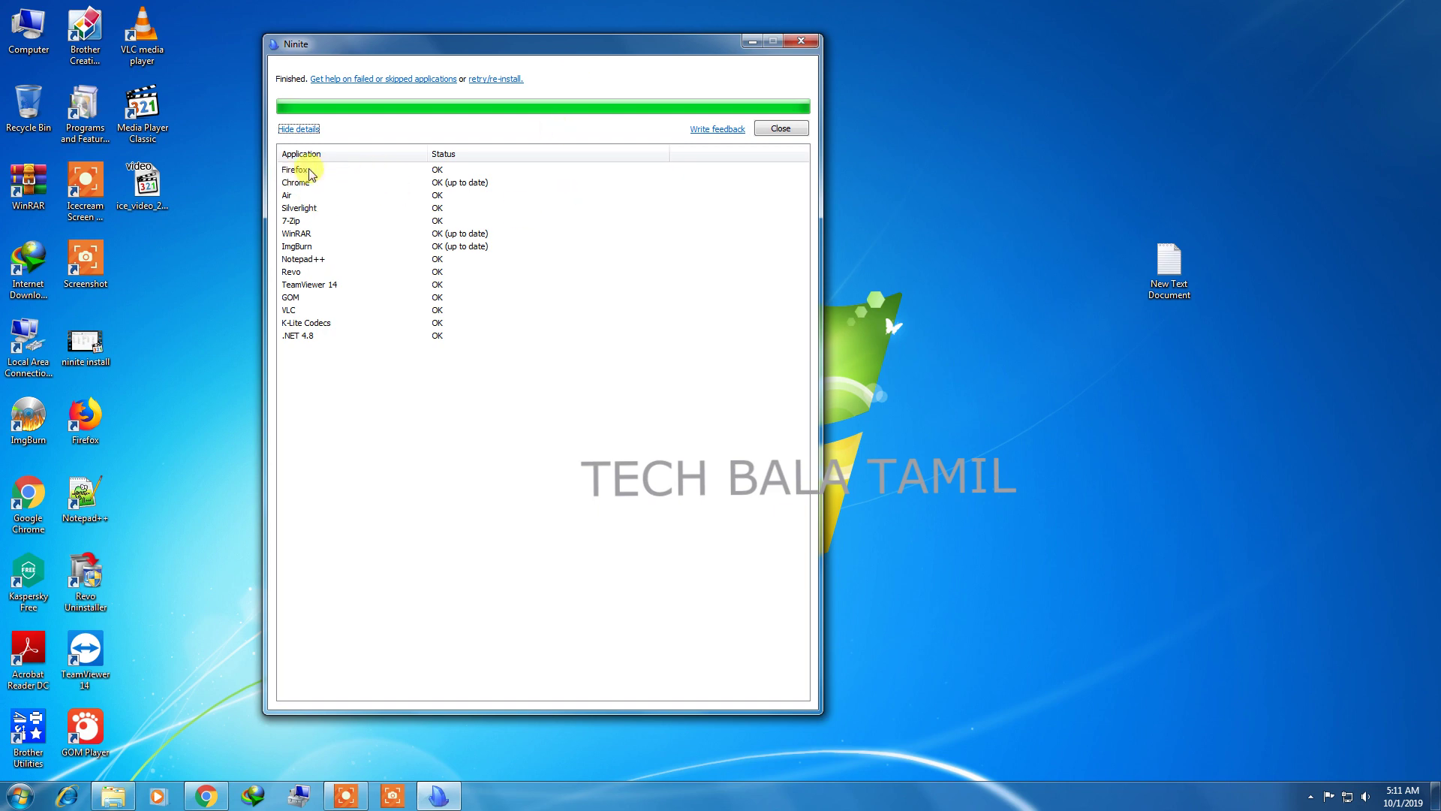
# Line up the Firefox, Google Chrome, ImgBurn, Revo Uninstaller, TeamViewer 14, GOM Player, VLC and Media Player Classic shortcuts in a row beside the Ninite window.
pyautogui.click(87, 424)
pyautogui.moveTo(139, 434); pyautogui.dragTo(1069, 54)
pyautogui.moveTo(972, 64); pyautogui.dragTo(972, 65)
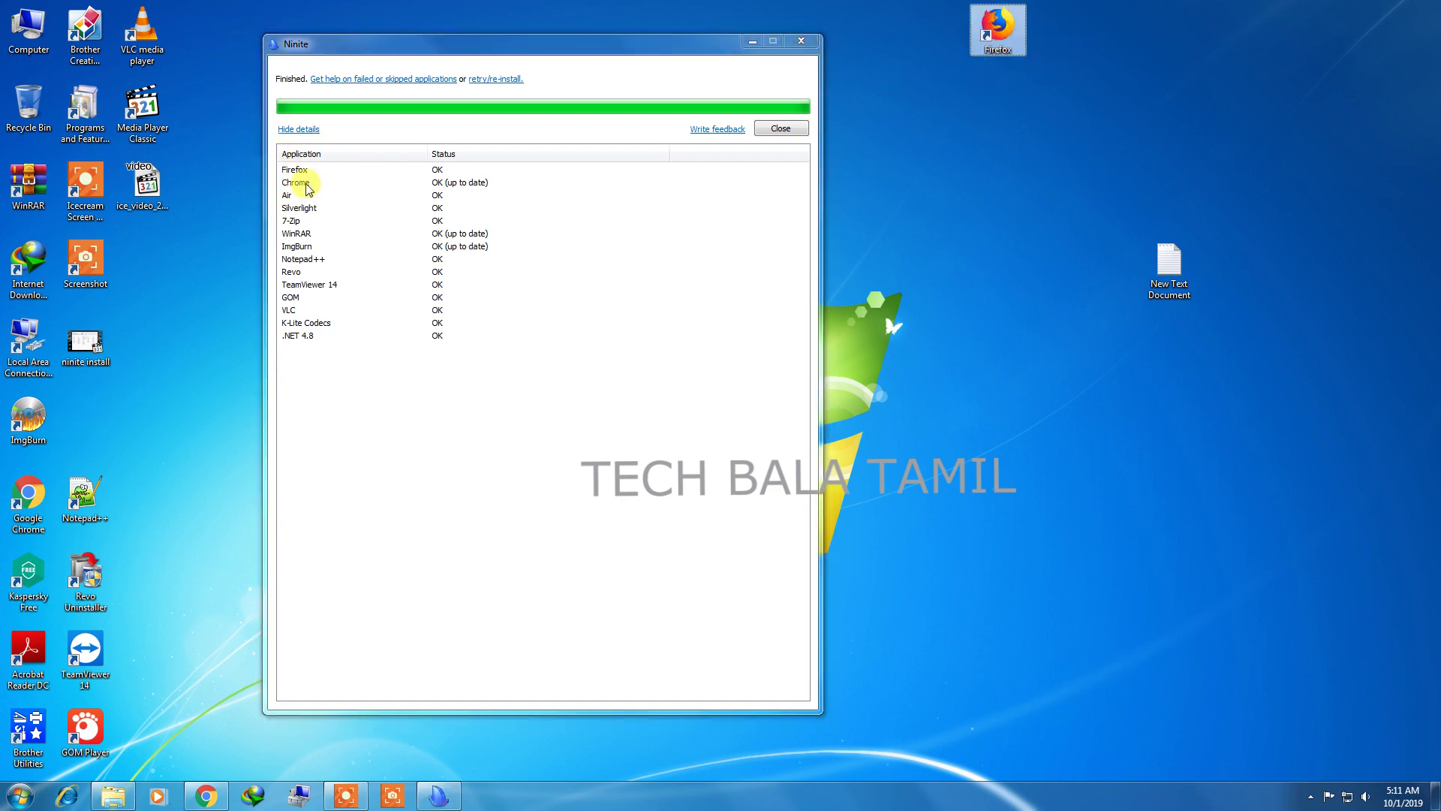
pyautogui.moveTo(47, 493); pyautogui.dragTo(1058, 30)
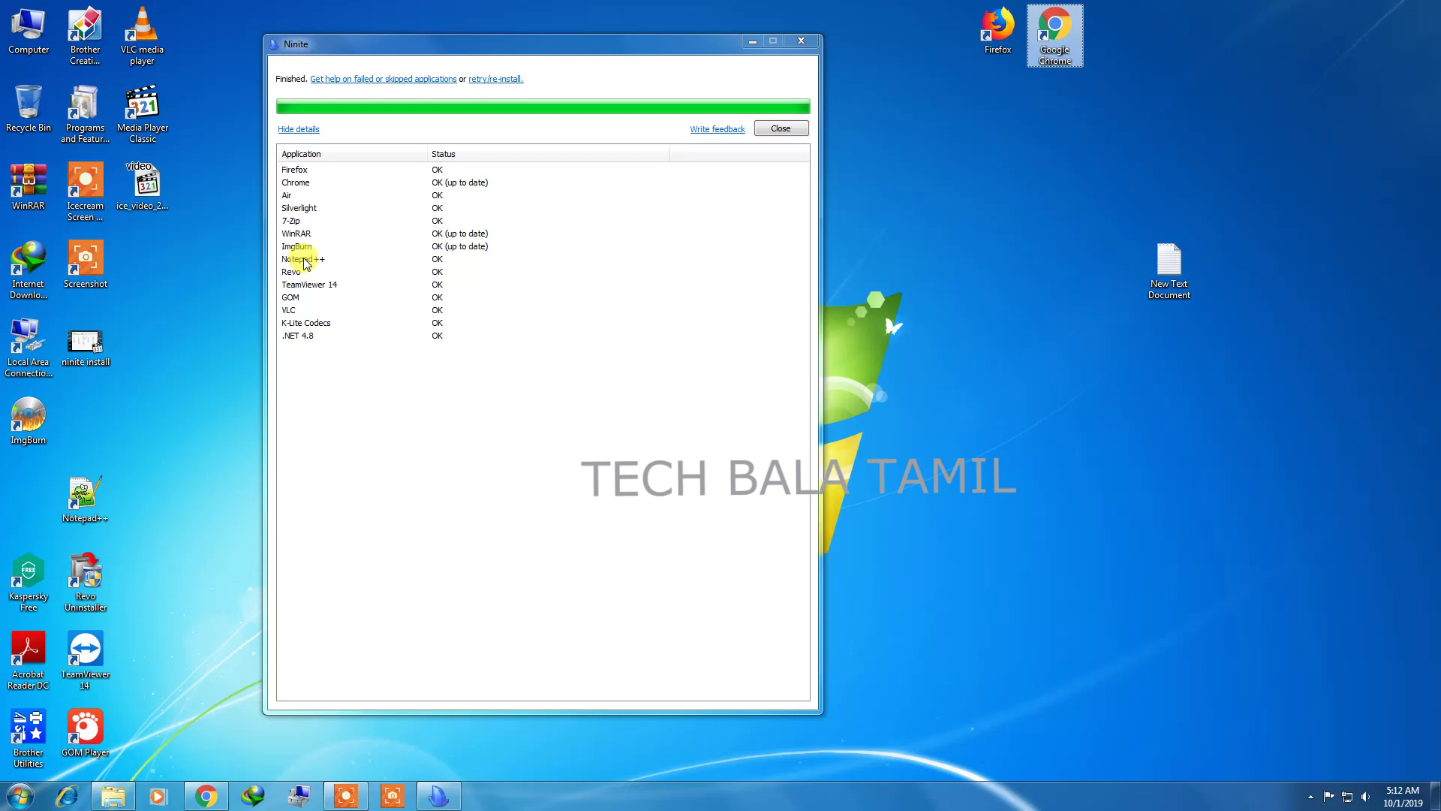
pyautogui.moveTo(28, 419); pyautogui.dragTo(1114, 41)
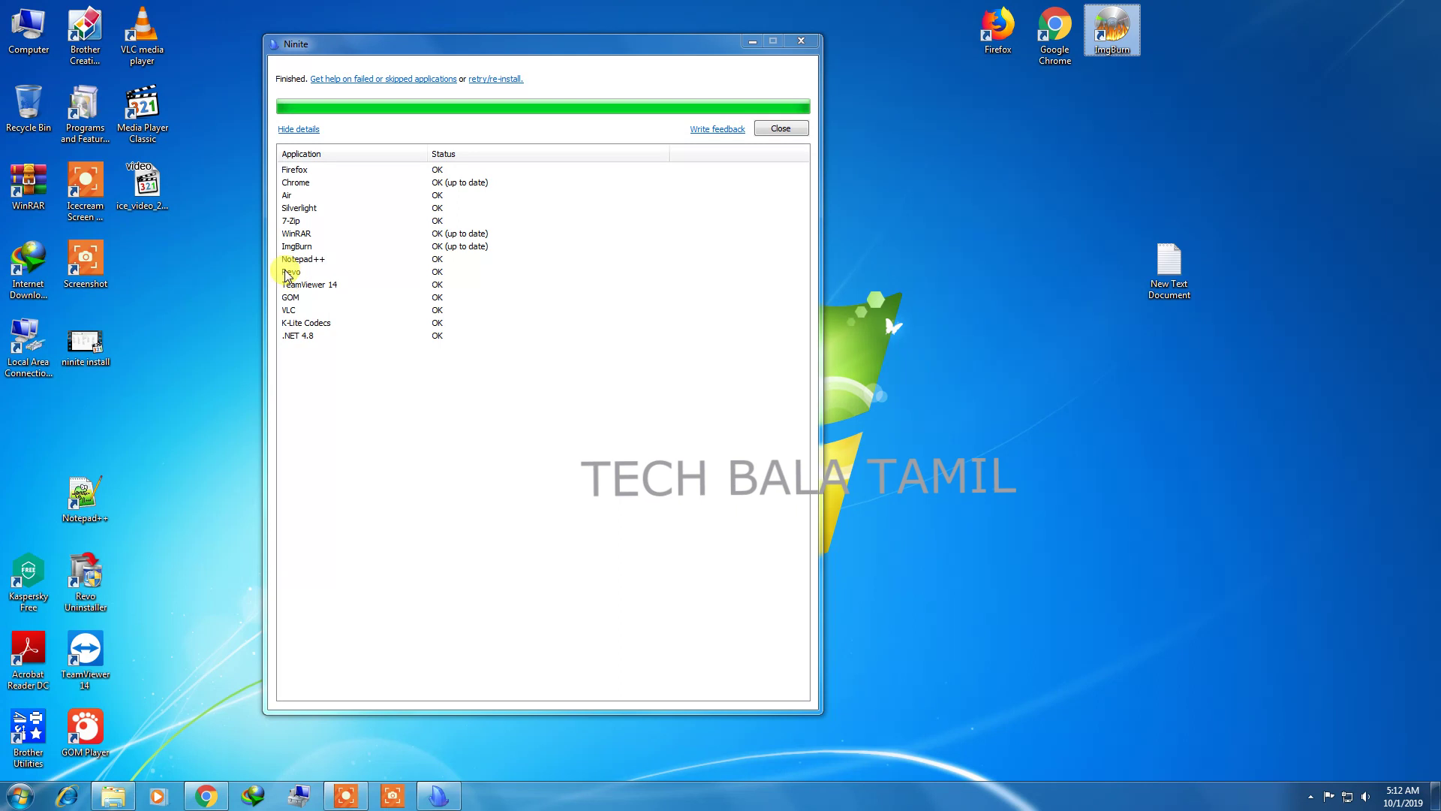
pyautogui.moveTo(93, 572); pyautogui.dragTo(1172, 46)
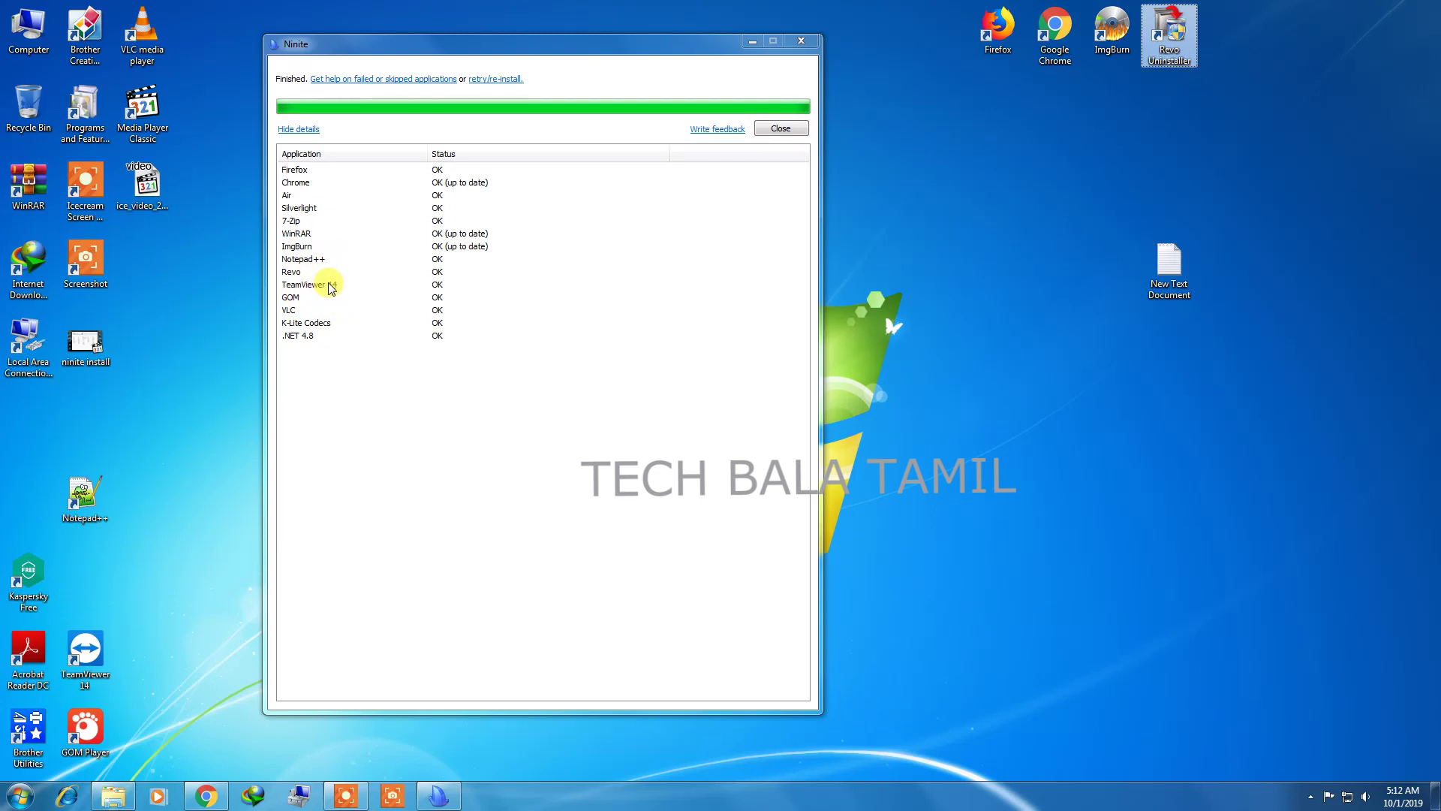
pyautogui.moveTo(84, 647); pyautogui.dragTo(1242, 44)
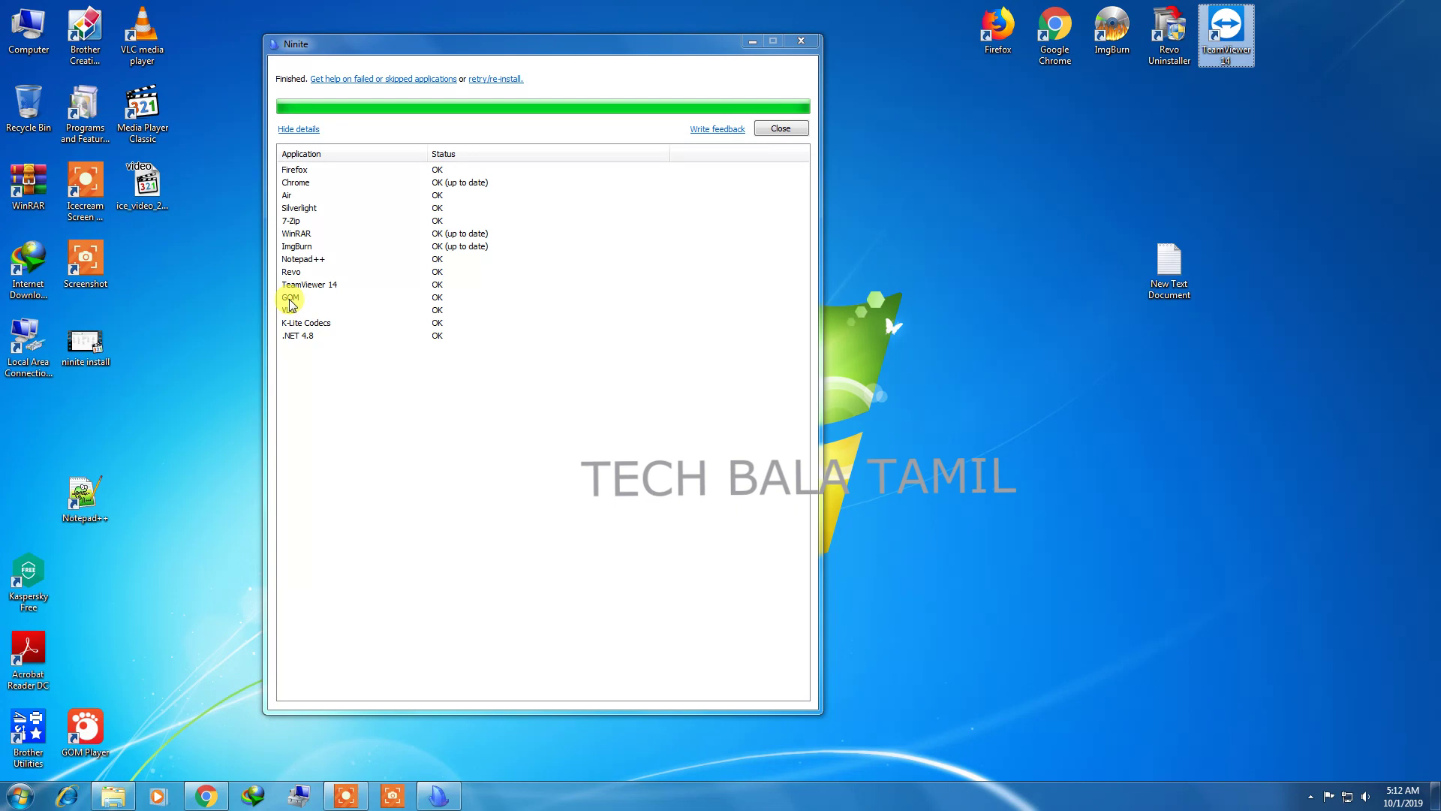
pyautogui.moveTo(88, 734); pyautogui.dragTo(1285, 45)
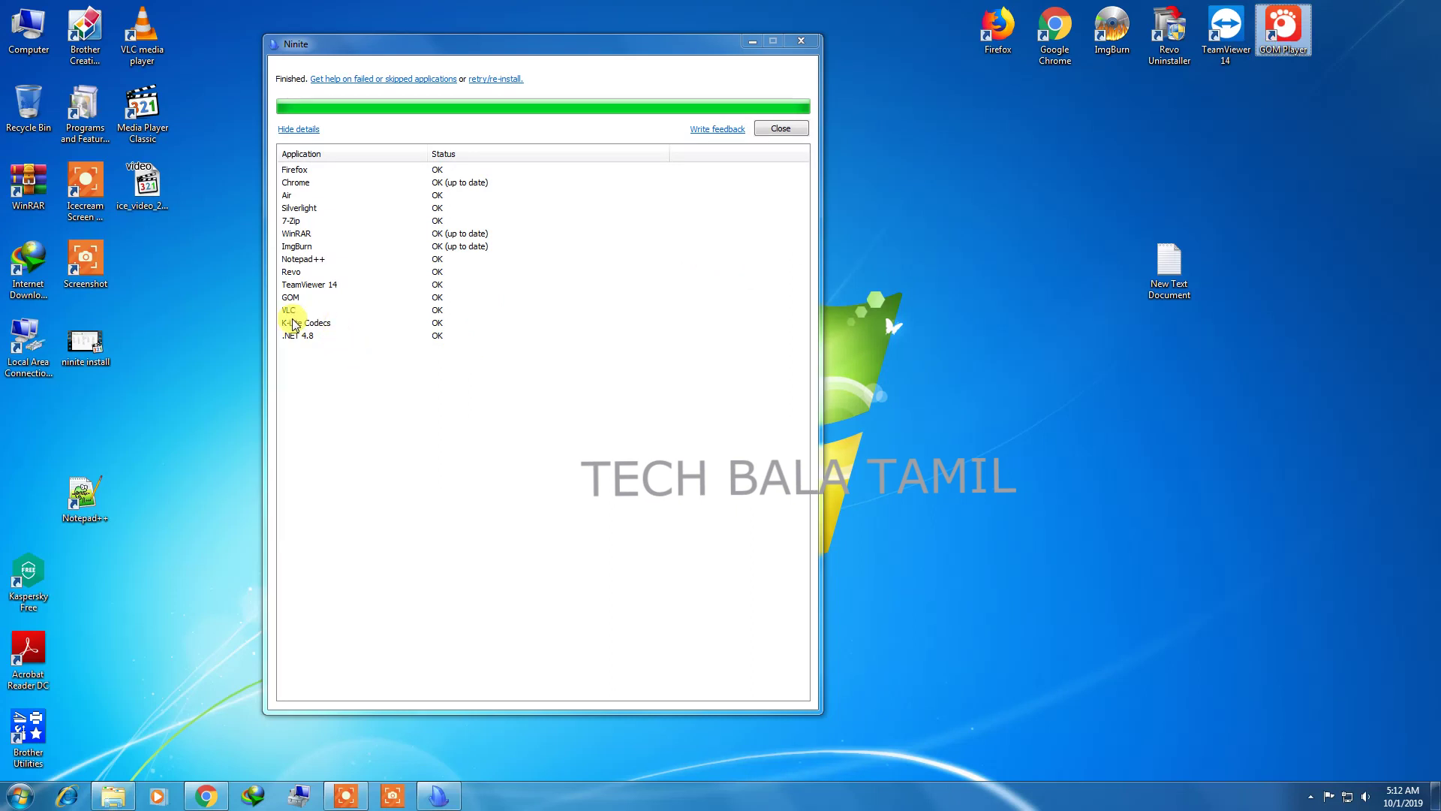
pyautogui.moveTo(142, 33); pyautogui.dragTo(1347, 30)
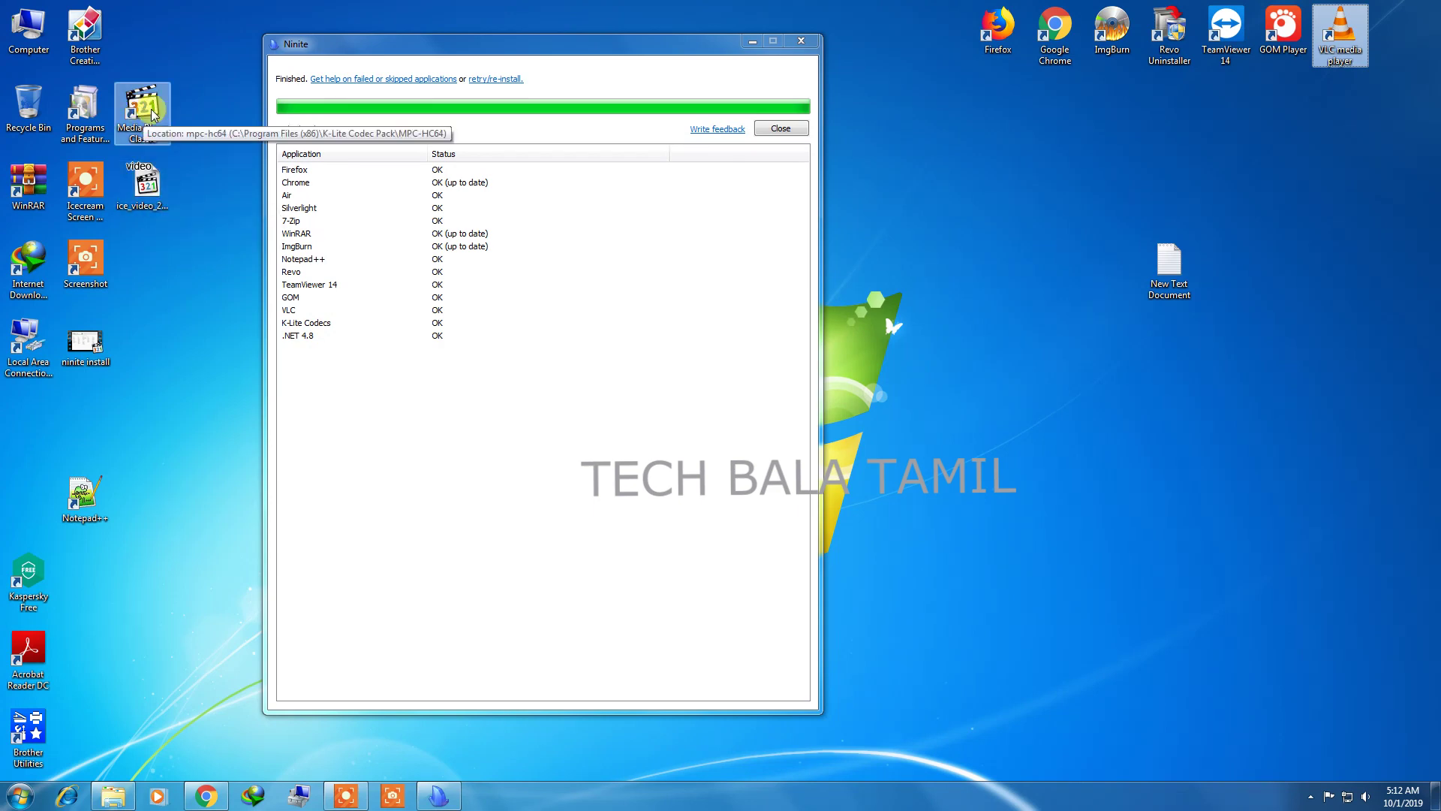
pyautogui.moveTo(152, 115); pyautogui.dragTo(1370, 88)
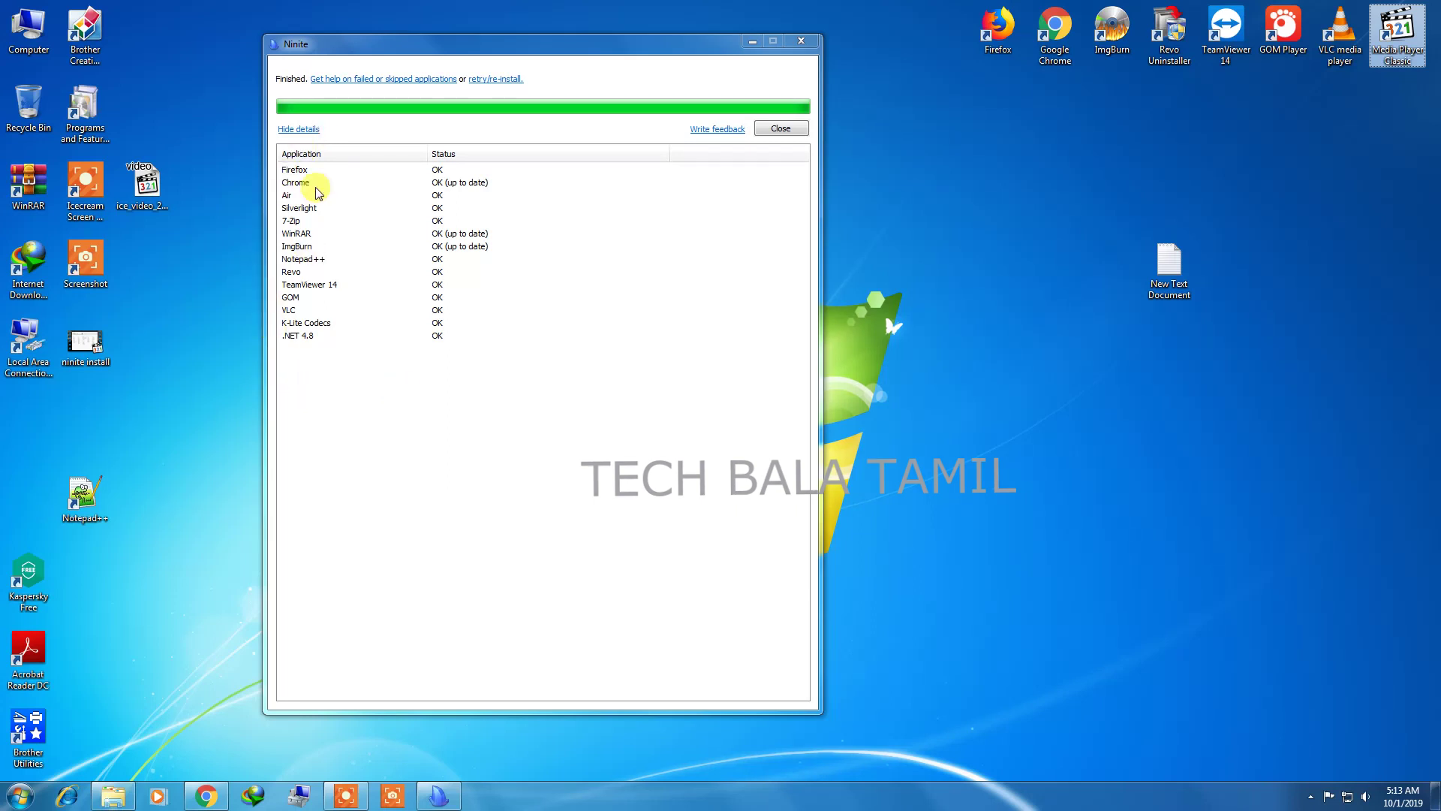
# Turn on automatic arrangement of the desktop icons.
pyautogui.rightClick(996, 185)
pyautogui.moveTo(1032, 194)
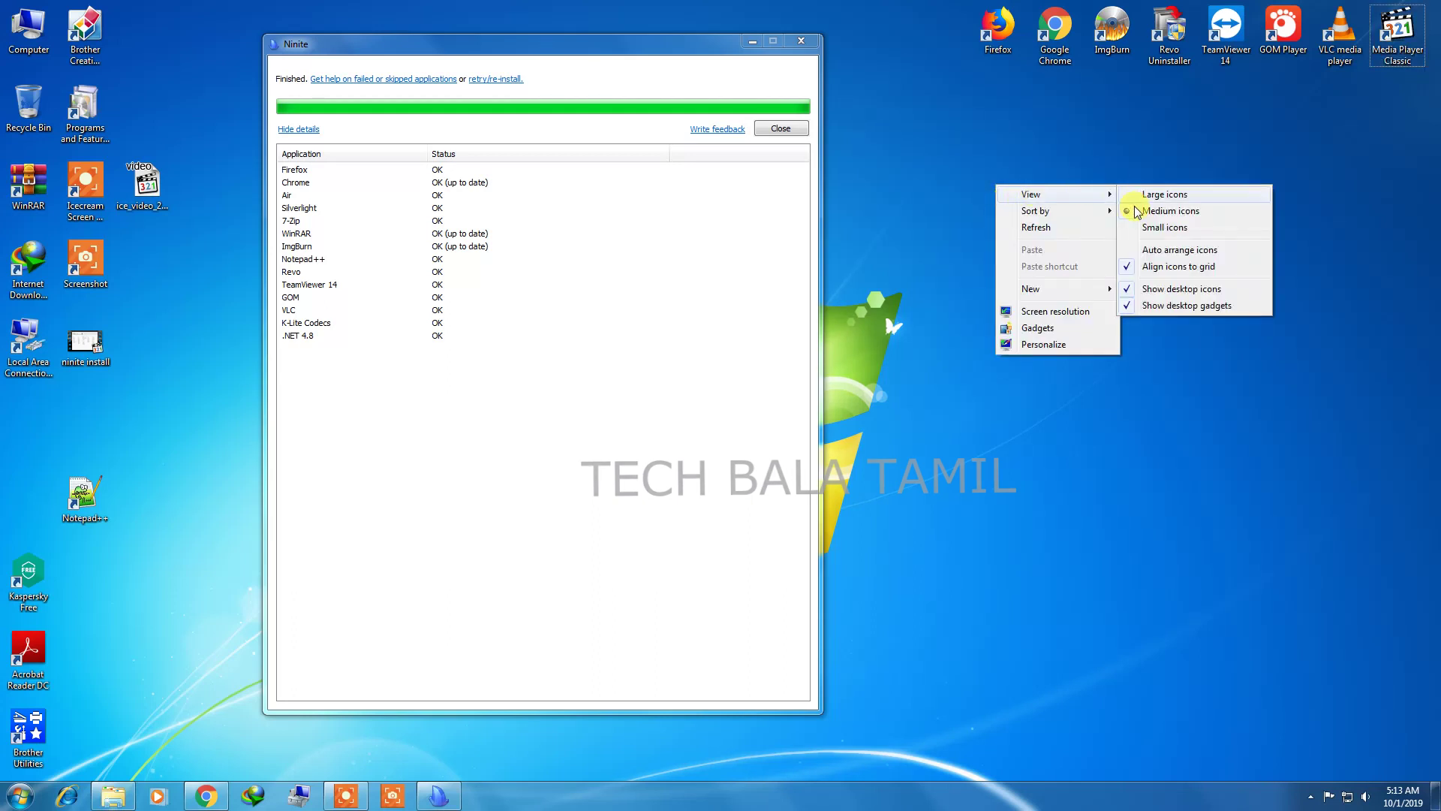
pyautogui.click(1143, 249)
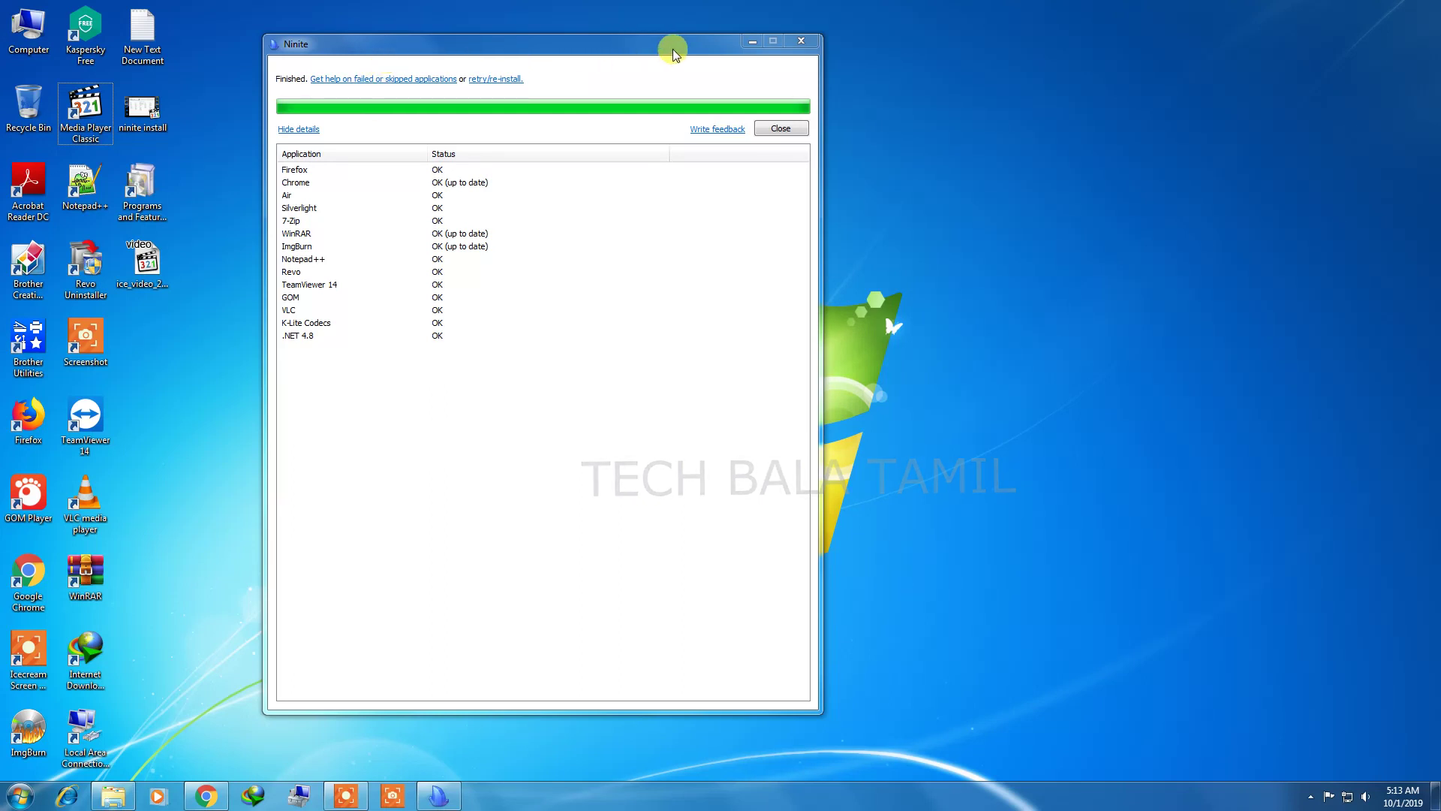
pyautogui.click(1312, 797)
pyautogui.click(1286, 719)
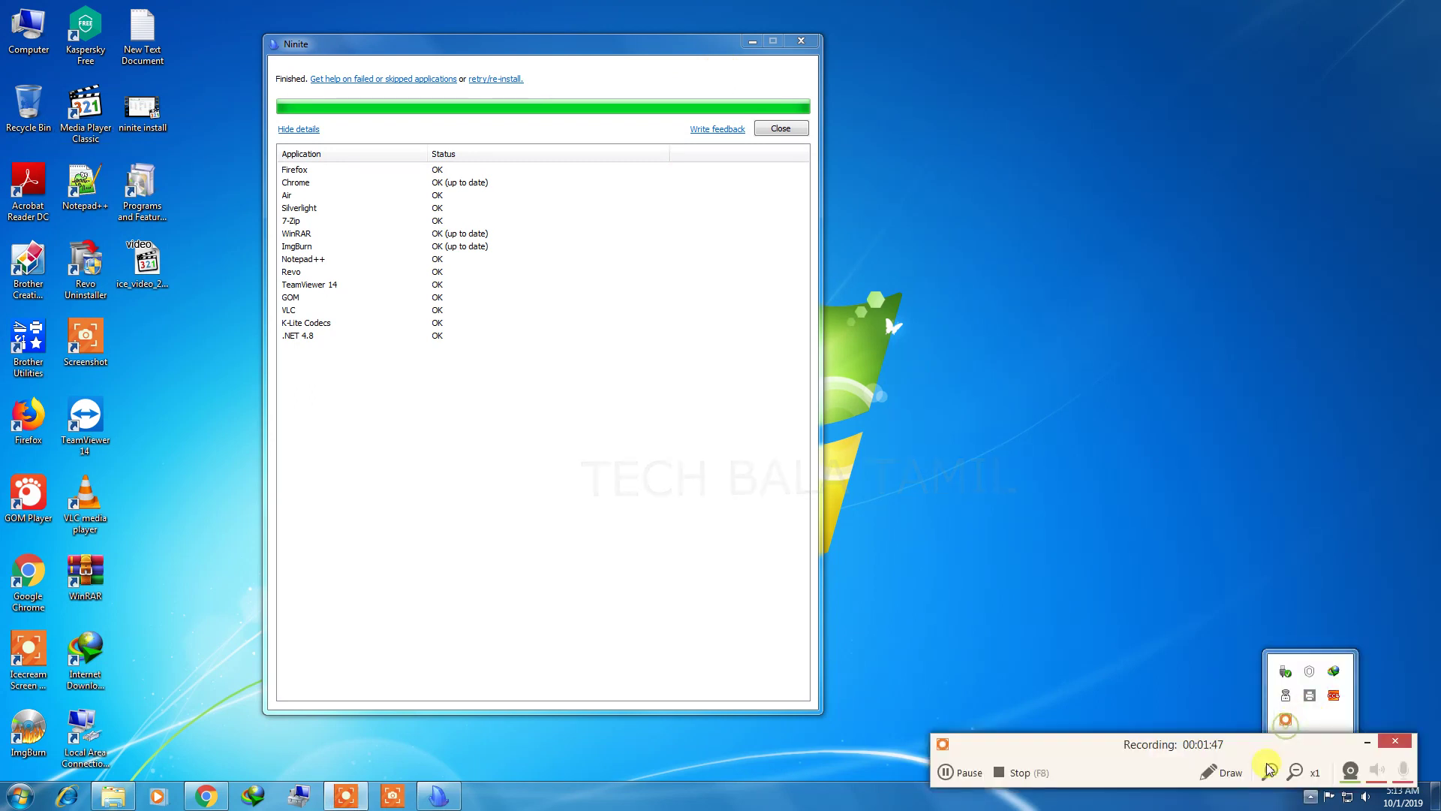